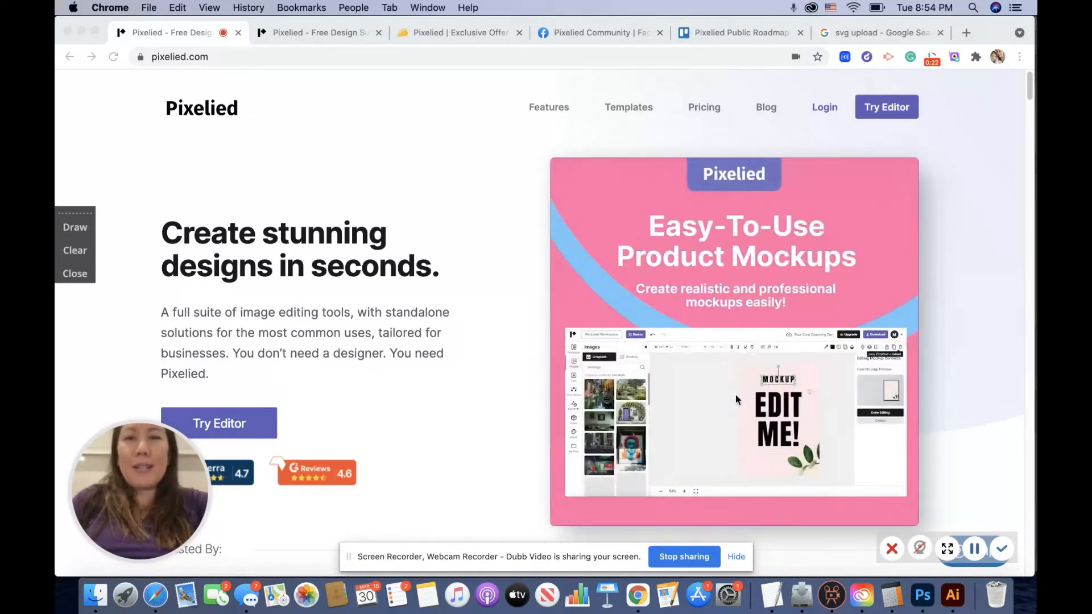
Step: Log in to the account and open the workspace management page
{"action": "left_click", "coordinate": [825, 108]}
{"action": "left_click", "coordinate": [817, 110]}
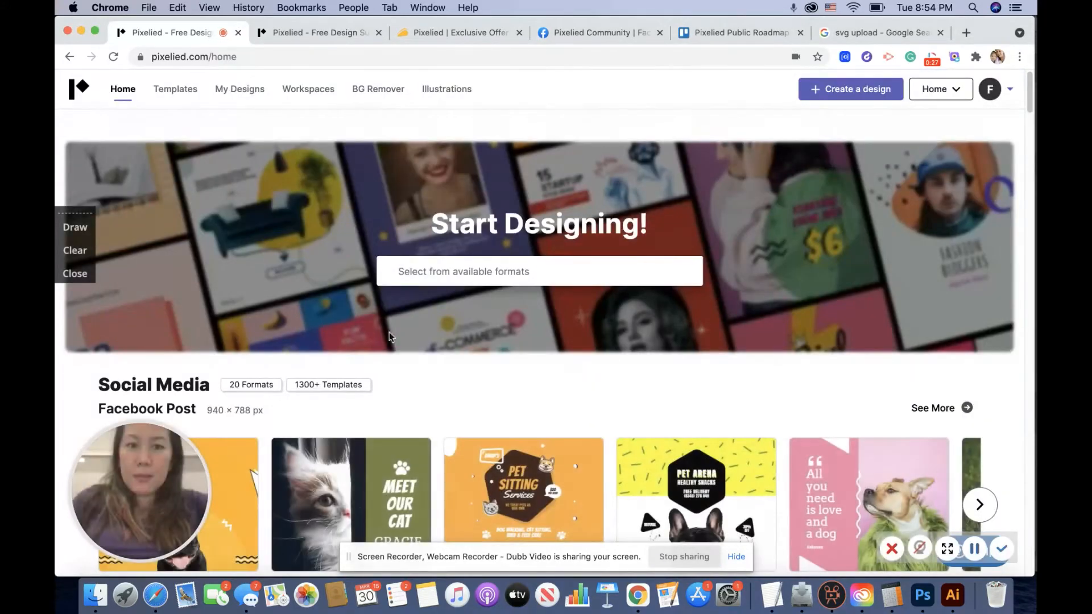
{"action": "left_click", "coordinate": [954, 98]}
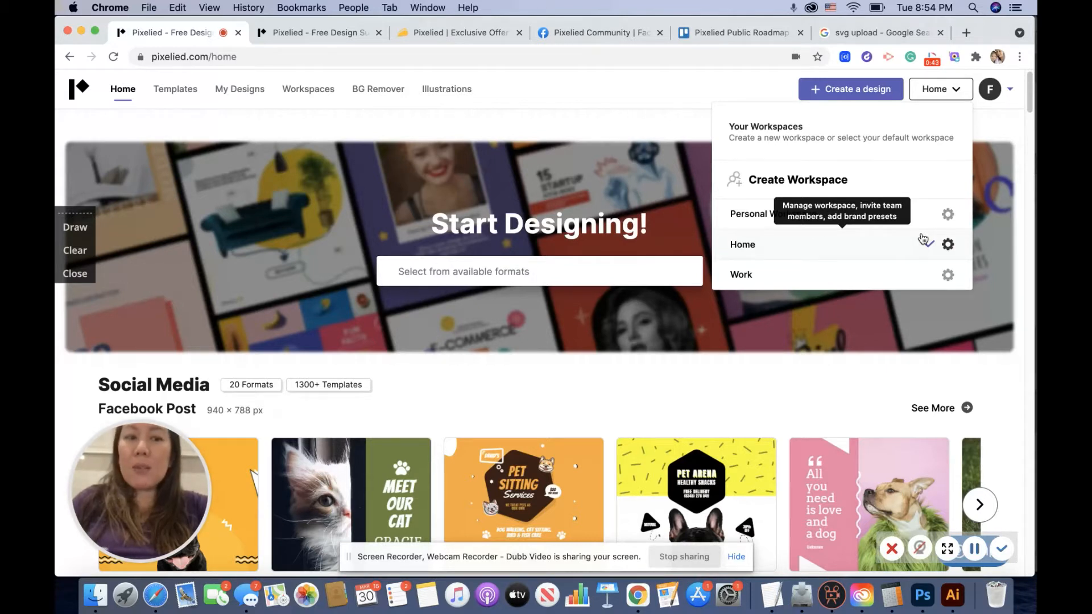
{"action": "left_click", "coordinate": [818, 181]}
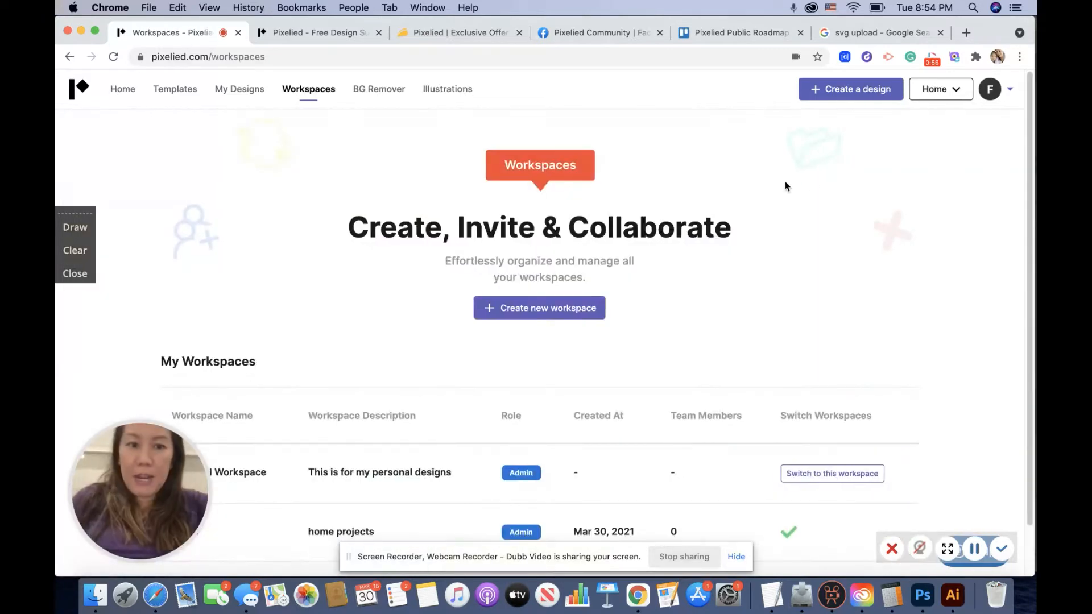
{"action": "scroll", "coordinate": [604, 286], "scroll_direction": "down", "scroll_amount": 2}
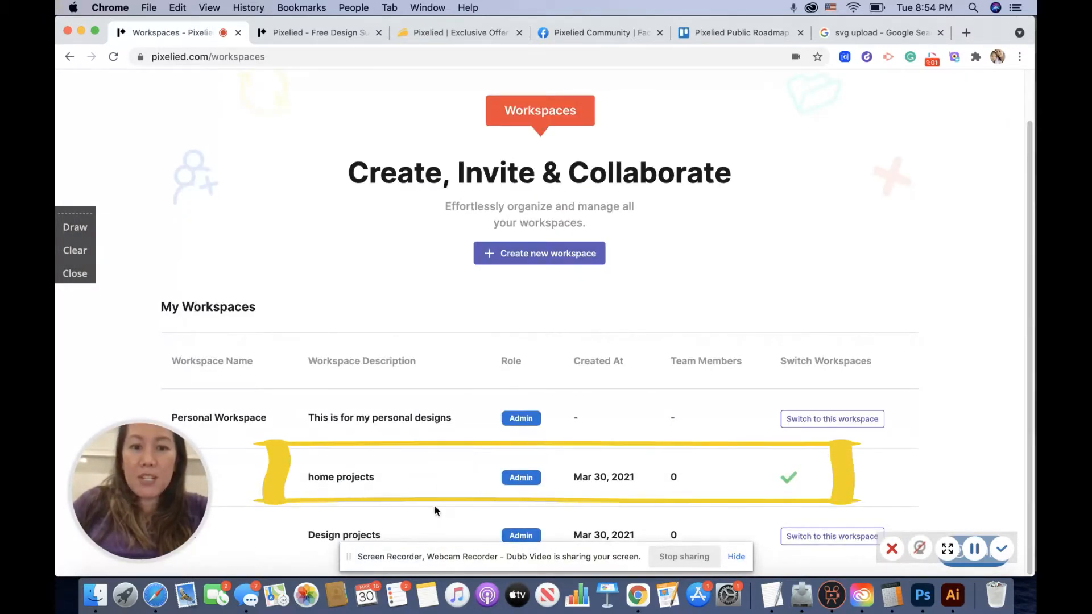
Step: Create a workspace named "Pandas" with the description "images for pandas"
{"action": "left_click", "coordinate": [535, 253]}
{"action": "left_click", "coordinate": [497, 204]}
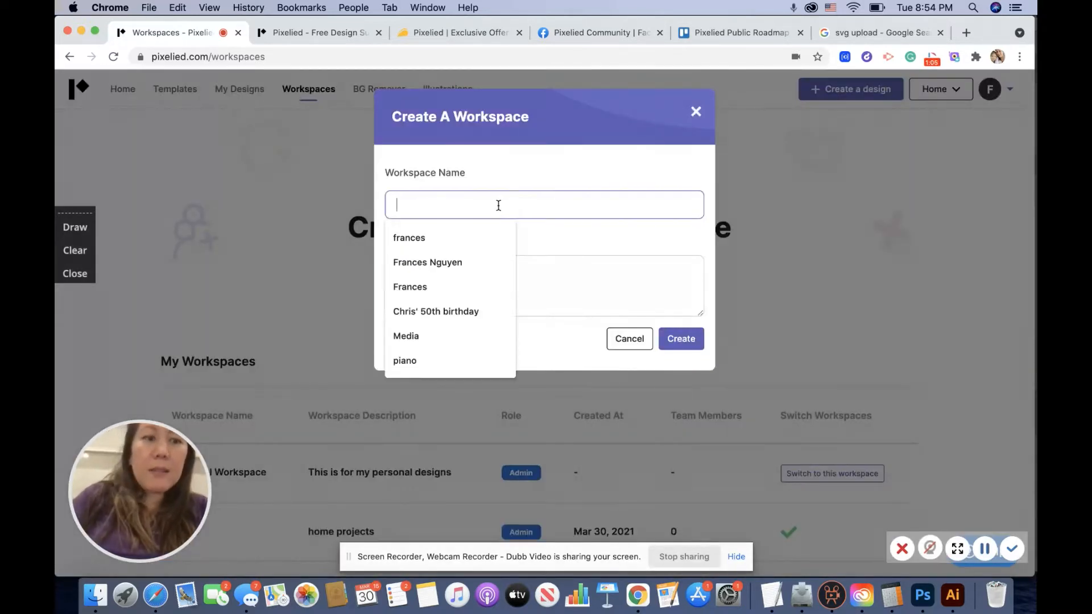
{"action": "type", "text": "Pandas"}
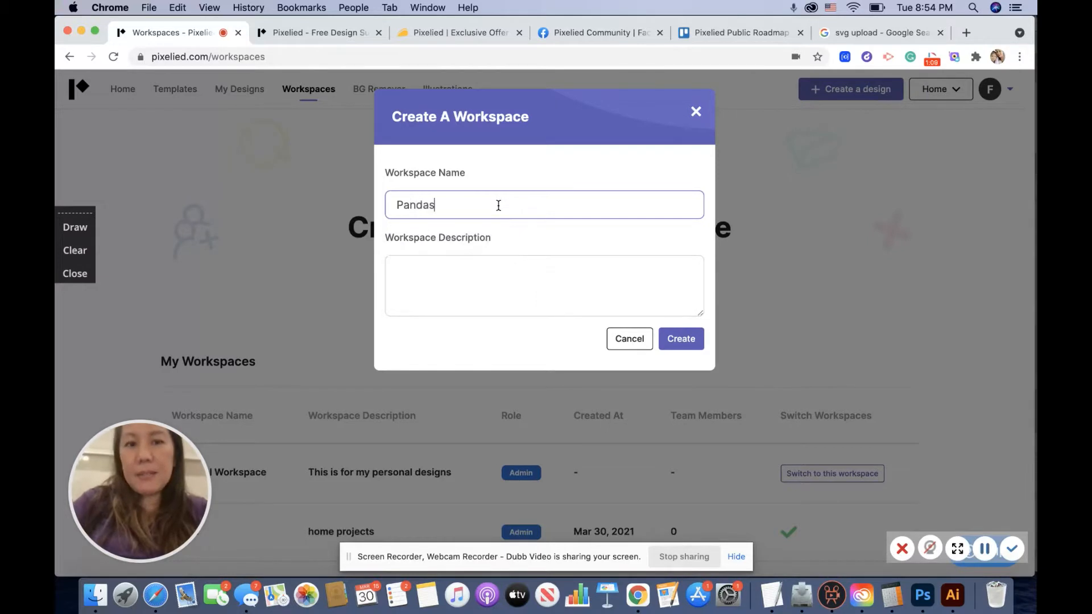
{"action": "left_click", "coordinate": [481, 270]}
{"action": "type", "text": "images for pandas"}
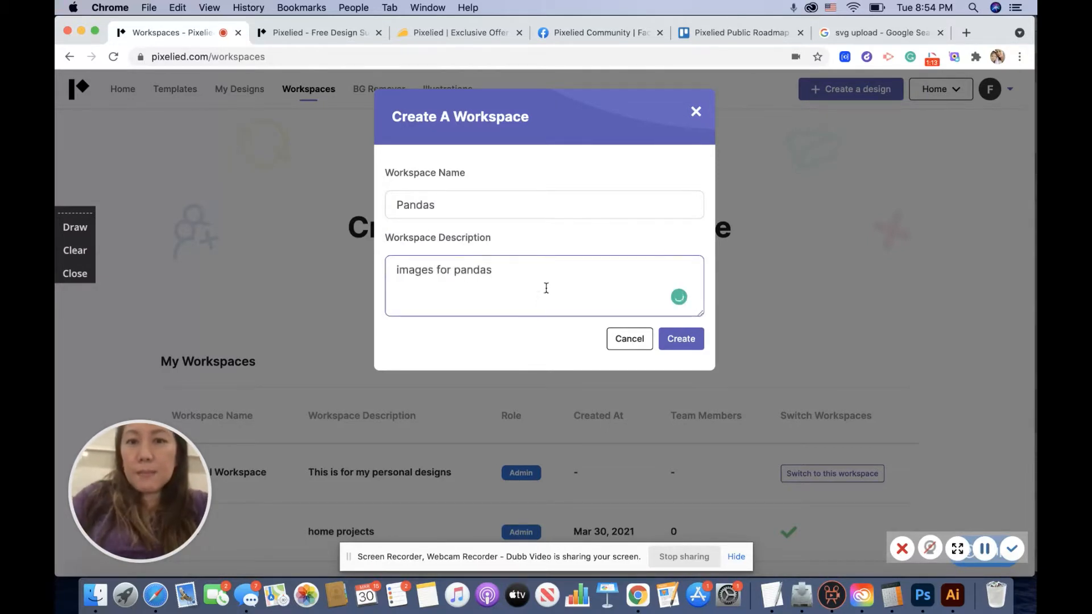
{"action": "left_click", "coordinate": [677, 338]}
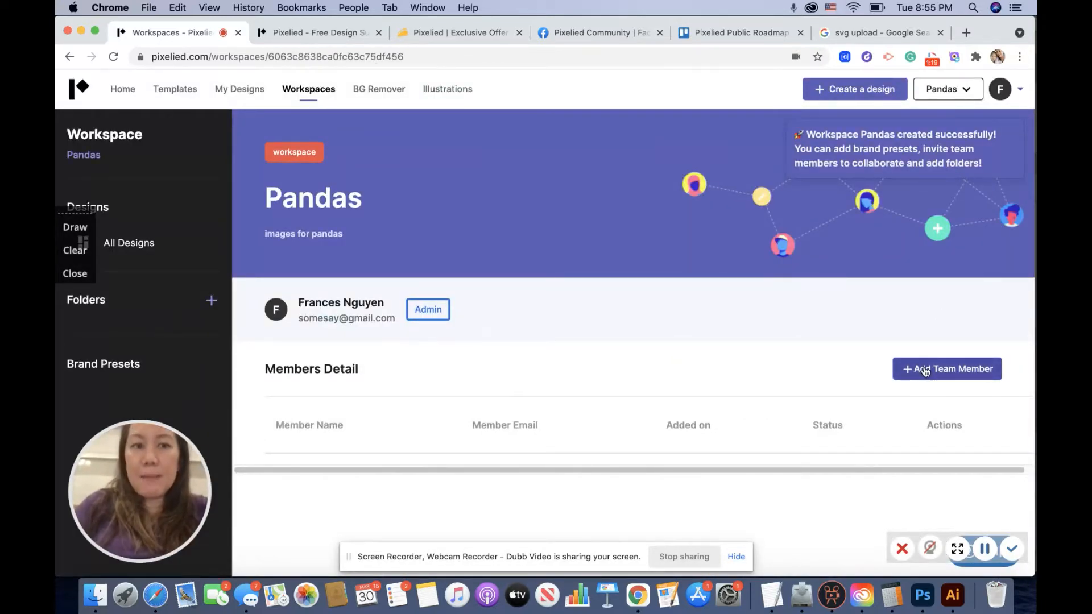
Step: Add a folder named "San diegos pandas" to the Pandas workspace
{"action": "left_click", "coordinate": [86, 276]}
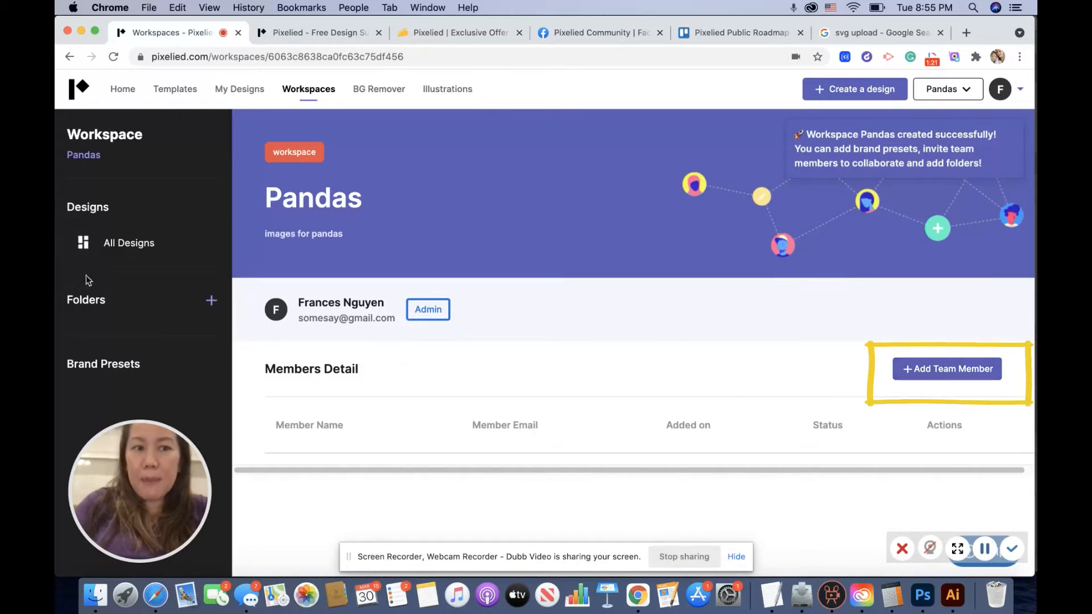
{"action": "left_click", "coordinate": [211, 300]}
{"action": "left_click", "coordinate": [410, 200]}
{"action": "type", "text": "San diegos pandas"}
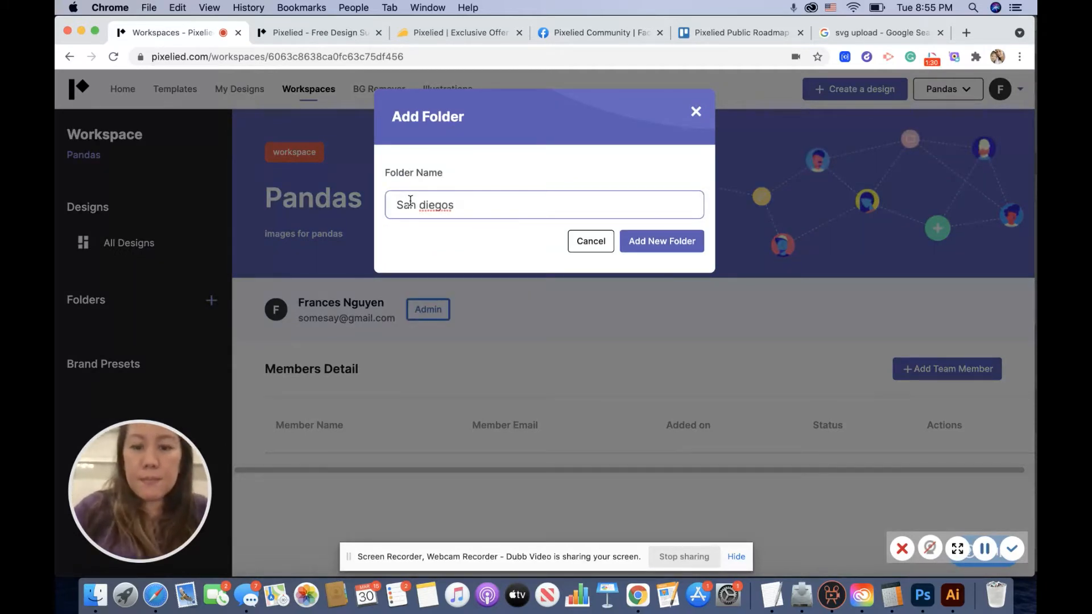
{"action": "left_click", "coordinate": [686, 244]}
Step: Add a second folder named "National Zoo pandas" to the workspace
{"action": "left_click", "coordinate": [420, 196]}
{"action": "type", "text": "National"}
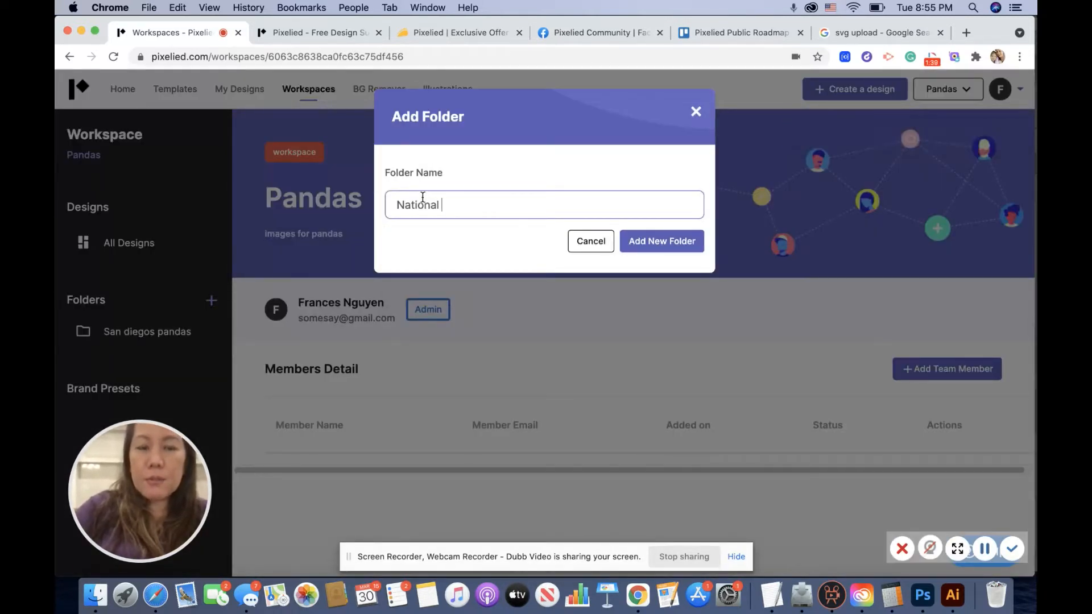
{"action": "left_click", "coordinate": [639, 246]}
Step: View the team member invitation form for the Pandas workspace and close it without sending an invitation
{"action": "left_click", "coordinate": [938, 369]}
{"action": "left_click", "coordinate": [467, 209]}
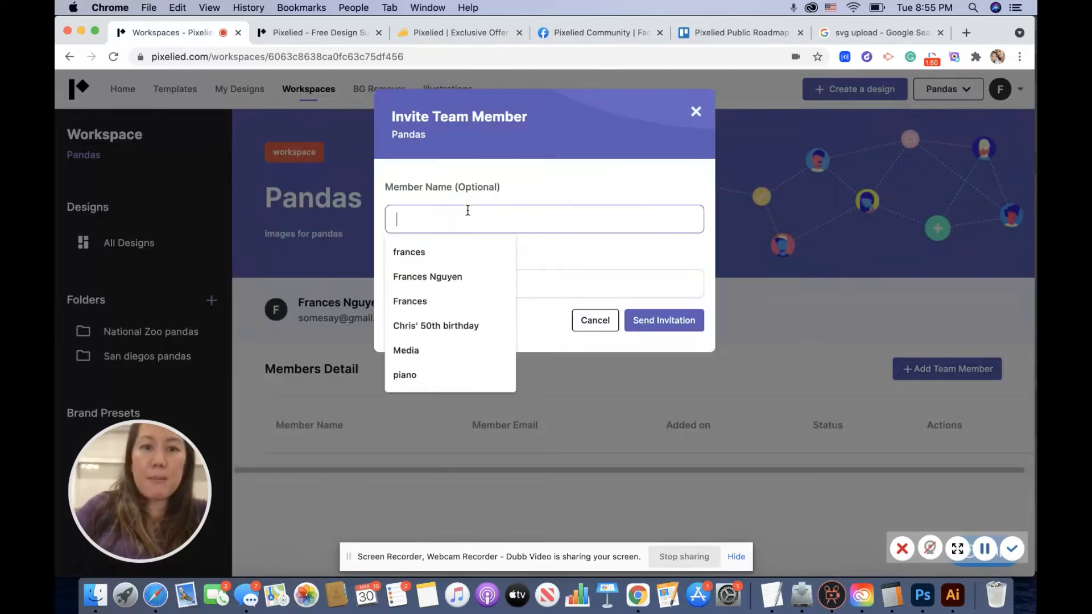
{"action": "left_click", "coordinate": [598, 257]}
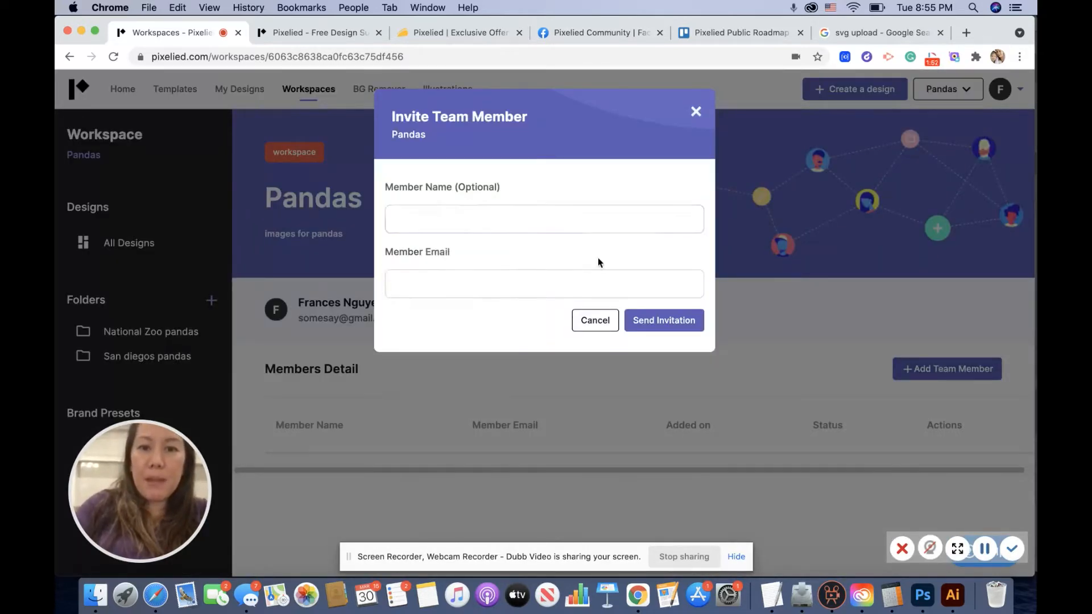
{"action": "left_click", "coordinate": [604, 319]}
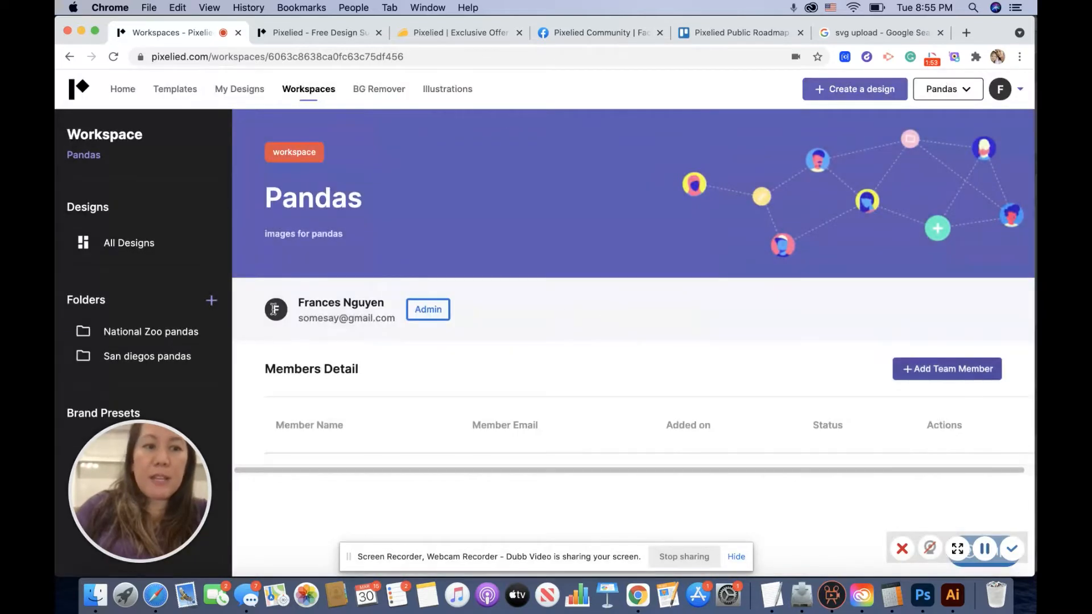
Step: Start a new brand preset named "somesai" in the Pandas workspace
{"action": "left_click", "coordinate": [73, 415]}
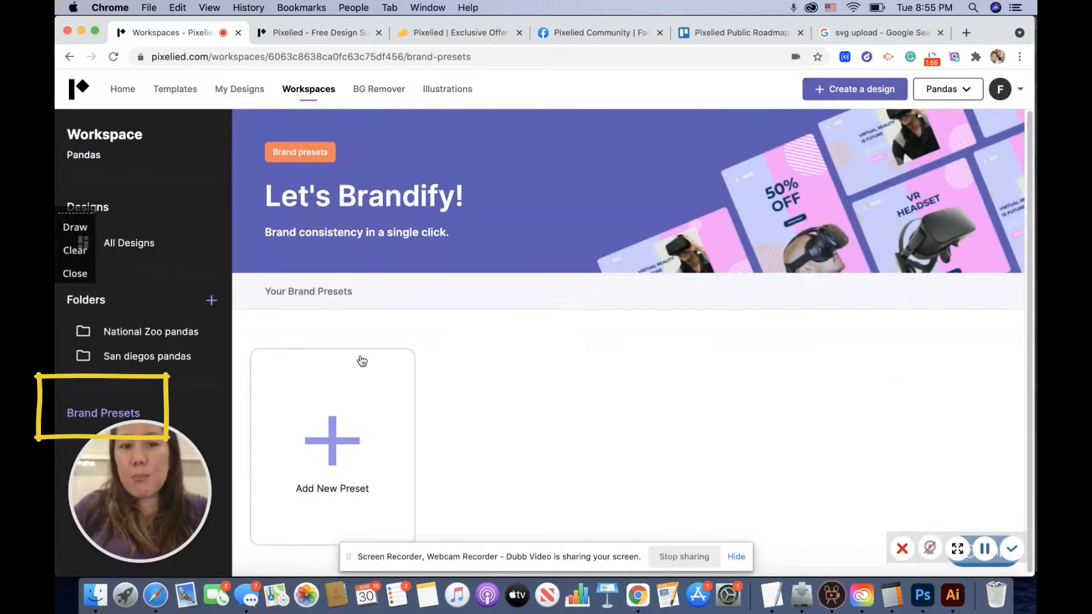
{"action": "left_click", "coordinate": [348, 402]}
{"action": "left_click", "coordinate": [498, 375]}
{"action": "type", "text": "somesai"}
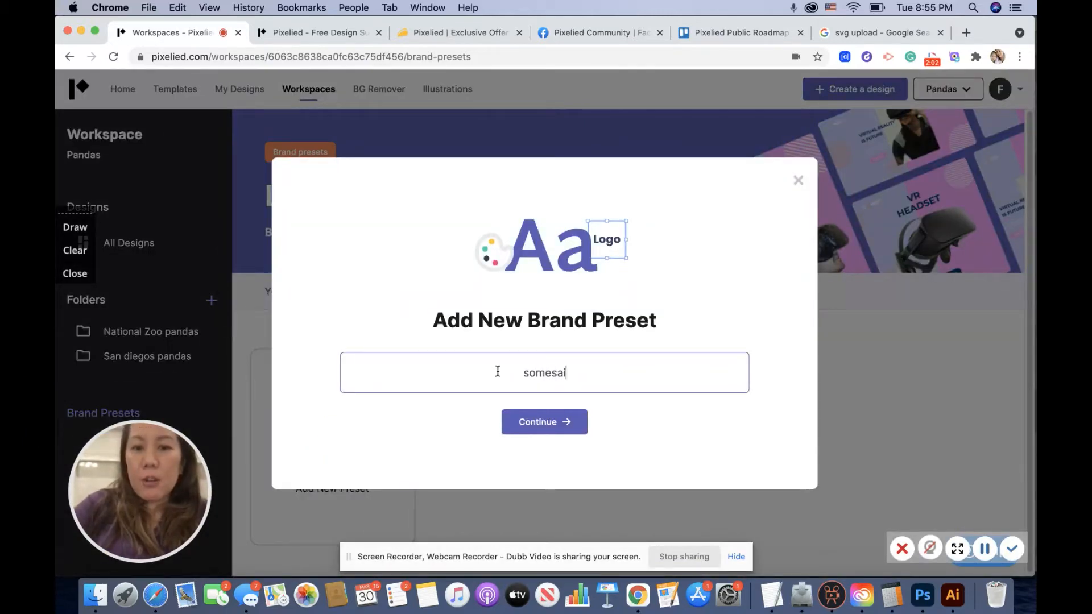
{"action": "left_click", "coordinate": [538, 430]}
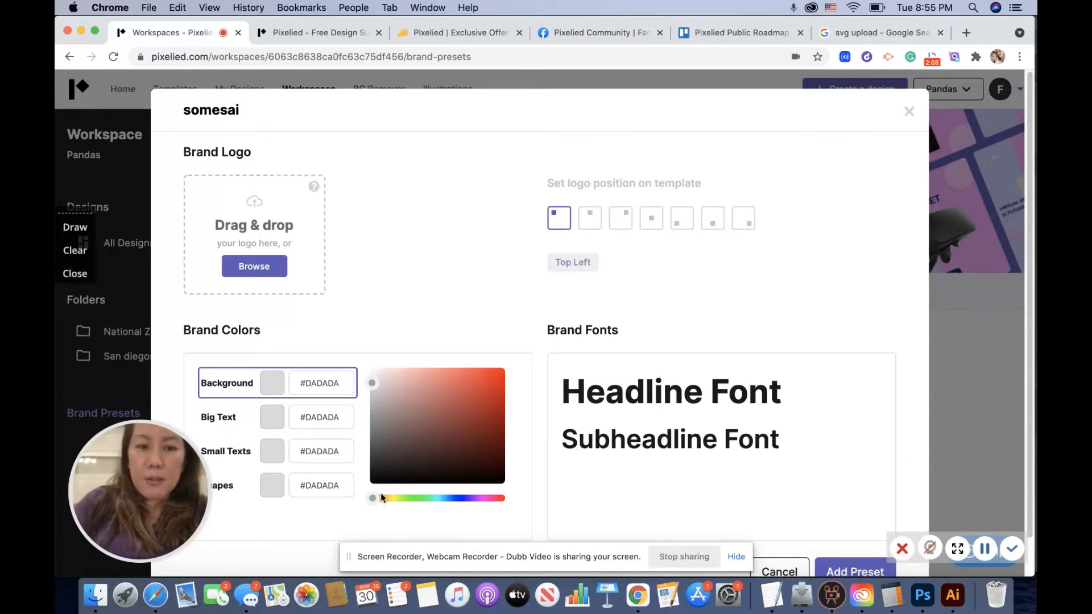
Step: Set the preset's Background brand color to the olive shade #868967
{"action": "left_click_drag", "start_coordinate": [375, 498], "coordinate": [437, 498]}
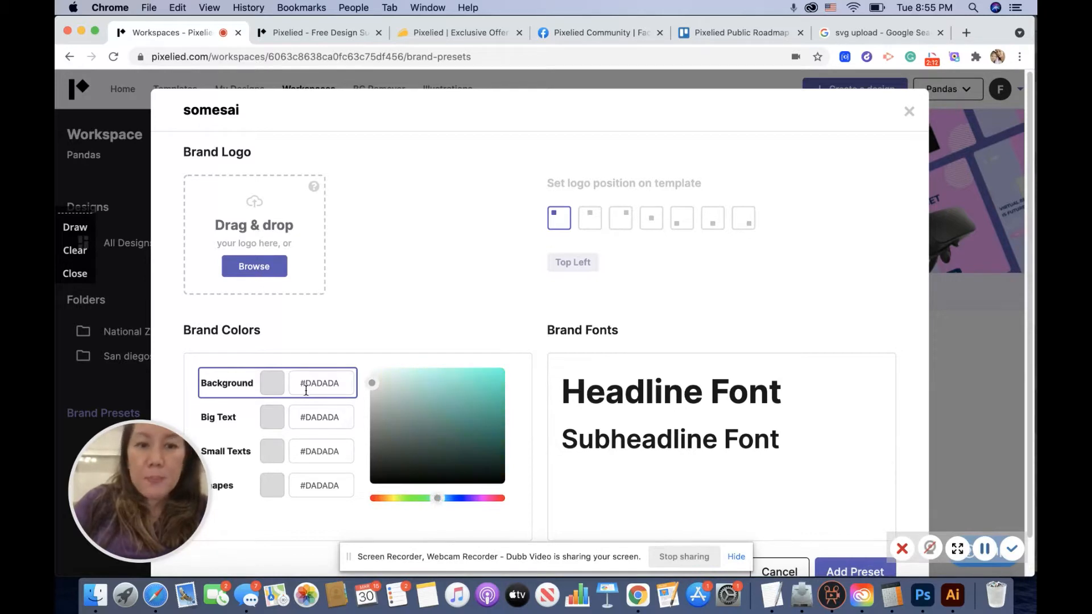
{"action": "left_click", "coordinate": [405, 411]}
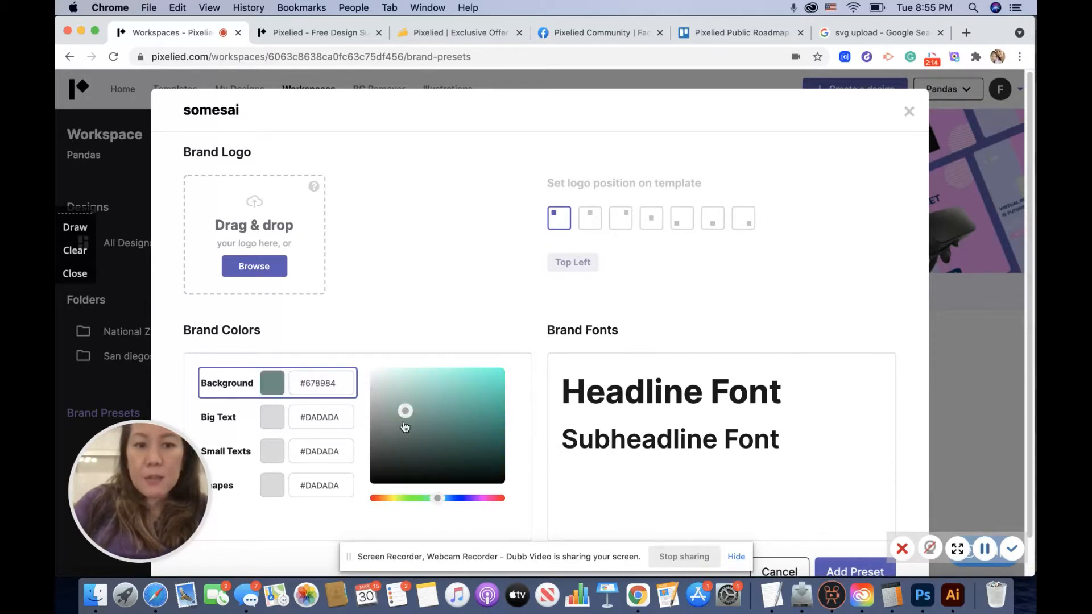
{"action": "left_click", "coordinate": [397, 498]}
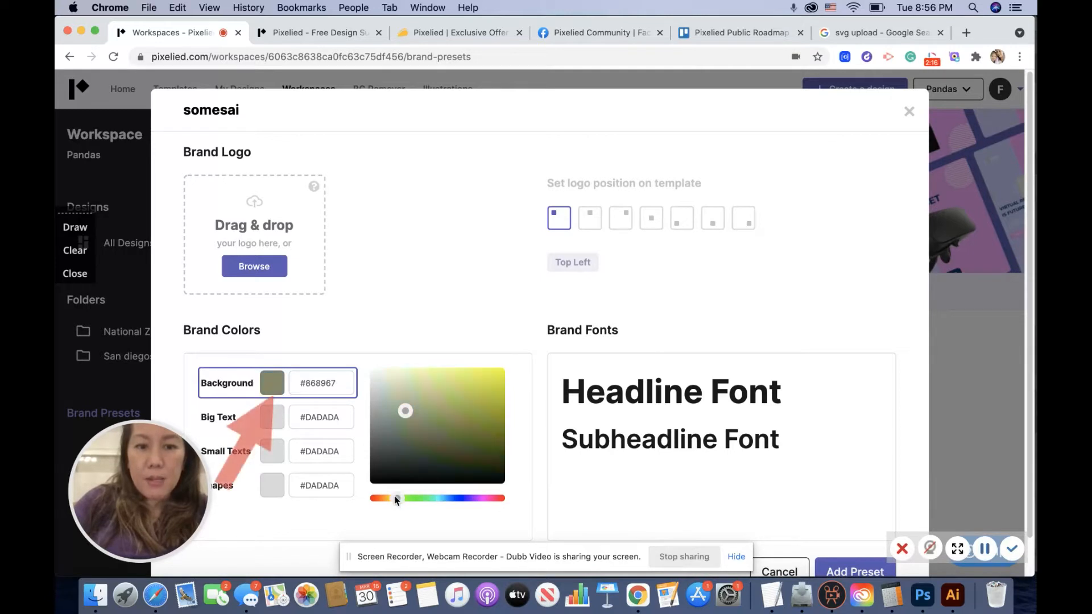
Step: Set the preset's Big Text brand color to the blue shade #4c758f
{"action": "left_click", "coordinate": [307, 419]}
{"action": "left_click", "coordinate": [435, 410]}
{"action": "left_click", "coordinate": [447, 498]}
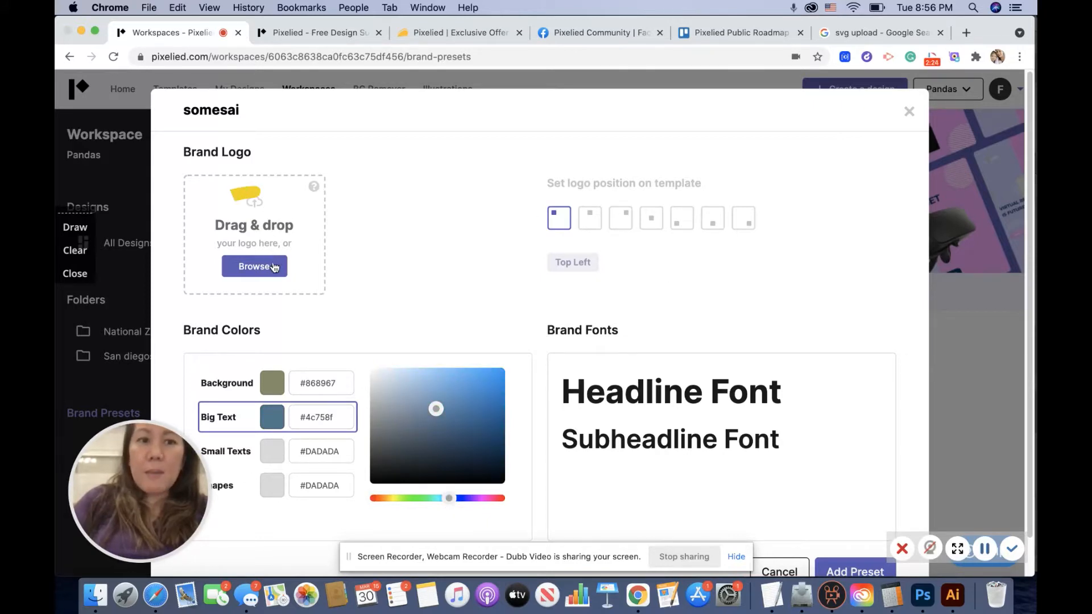
Step: Browse for a brand logo without choosing a file, and set the logo position on the template to Center
{"action": "left_click", "coordinate": [256, 266]}
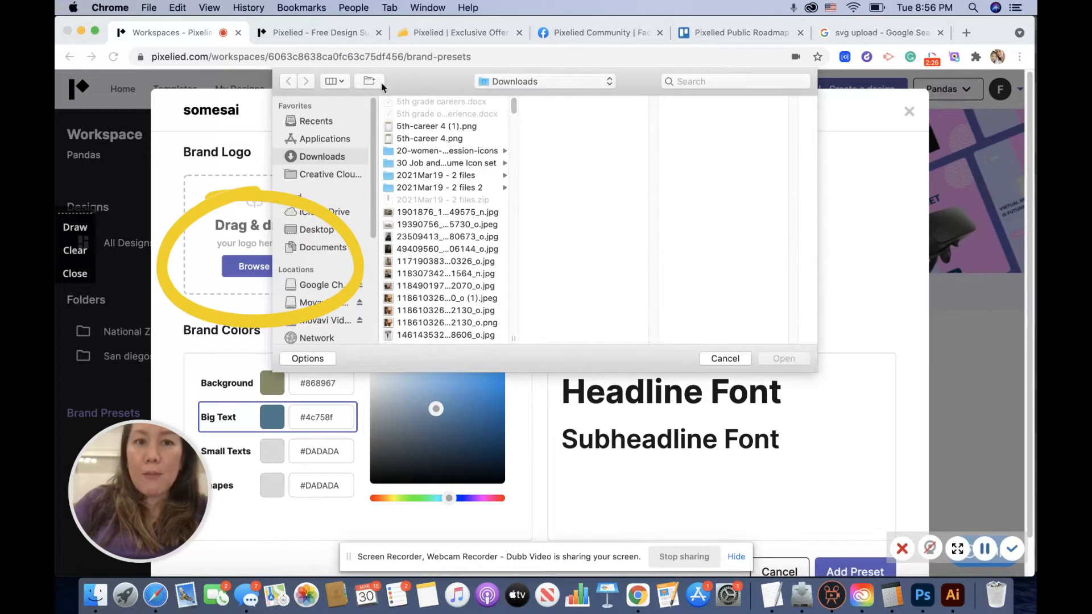
{"action": "left_click", "coordinate": [724, 358]}
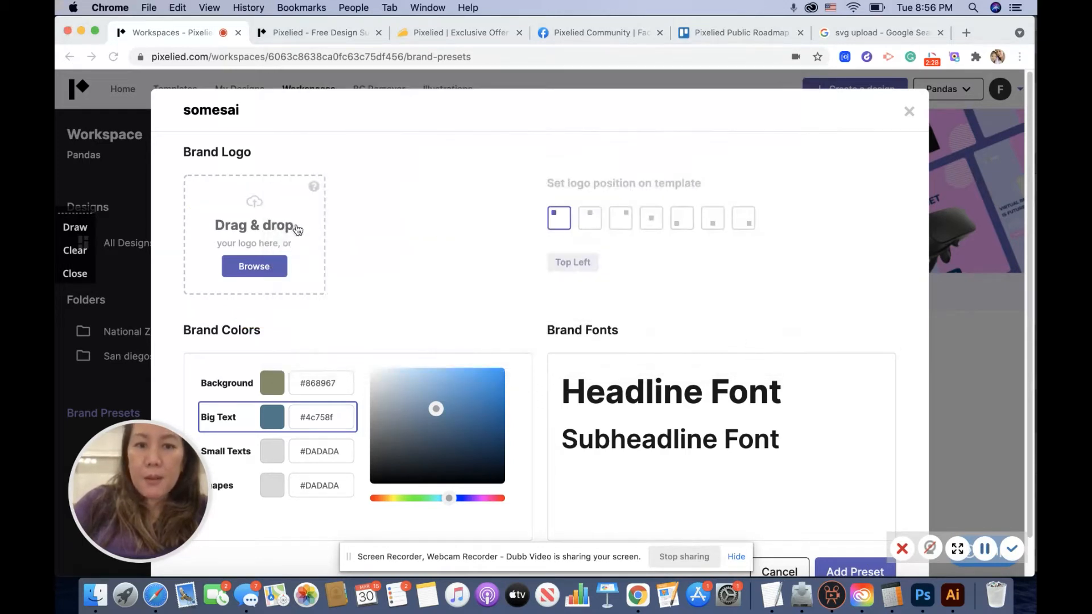
{"action": "left_click", "coordinate": [588, 219]}
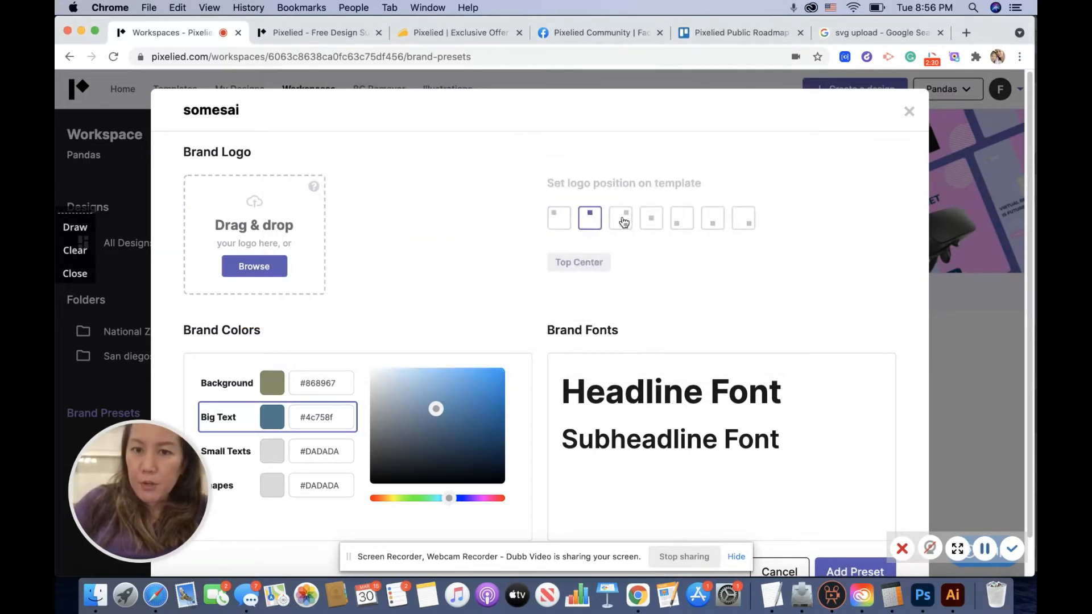
{"action": "left_click", "coordinate": [651, 219]}
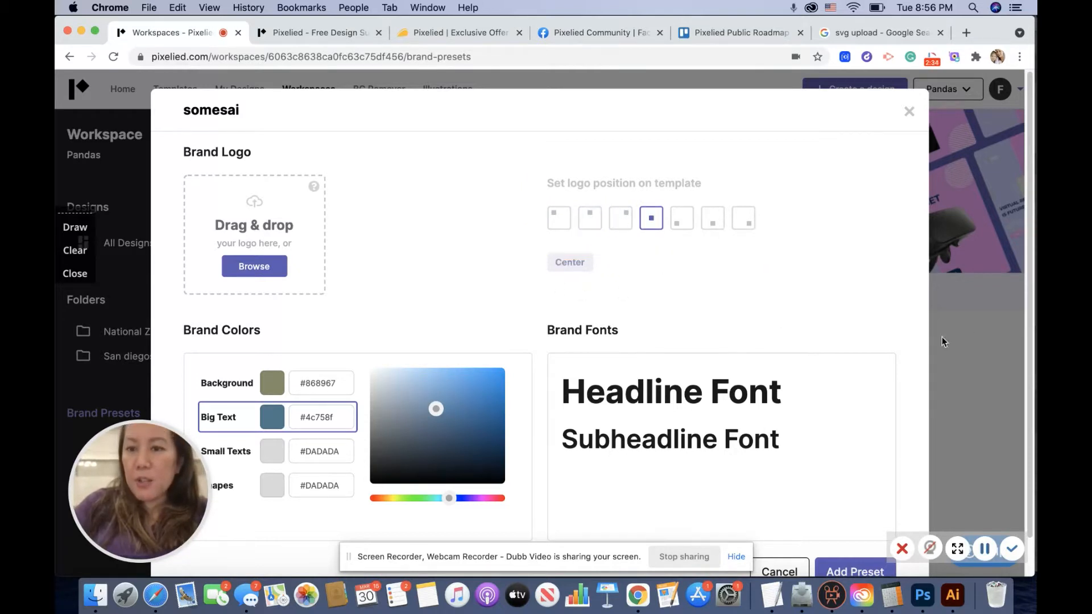
Step: Try to add the somesai brand preset, and cancel its creation
{"action": "left_click_drag", "start_coordinate": [1027, 300], "coordinate": [1030, 335]}
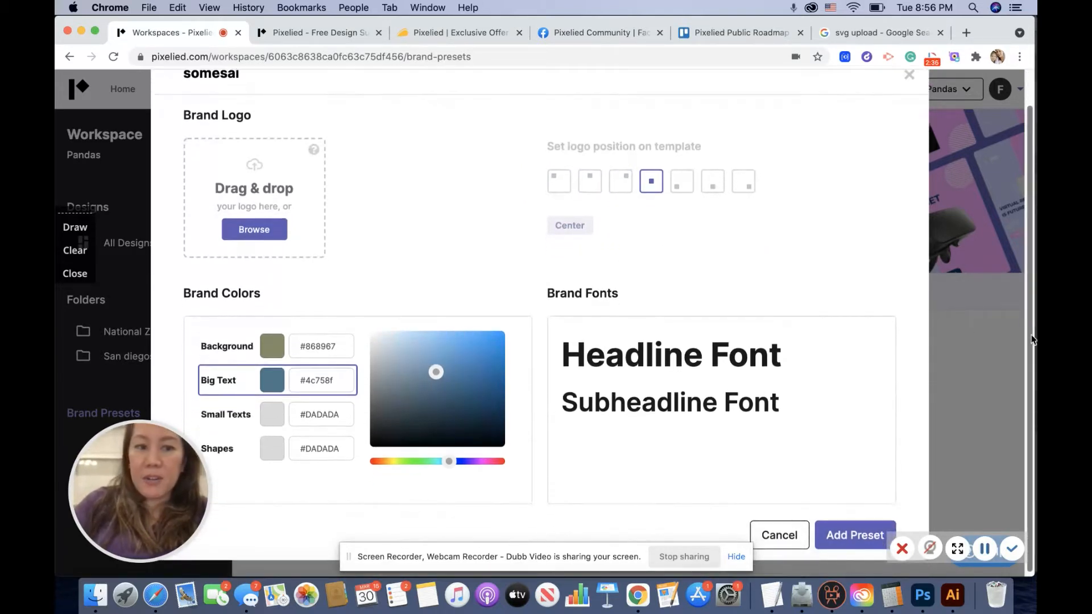
{"action": "left_click", "coordinate": [832, 537]}
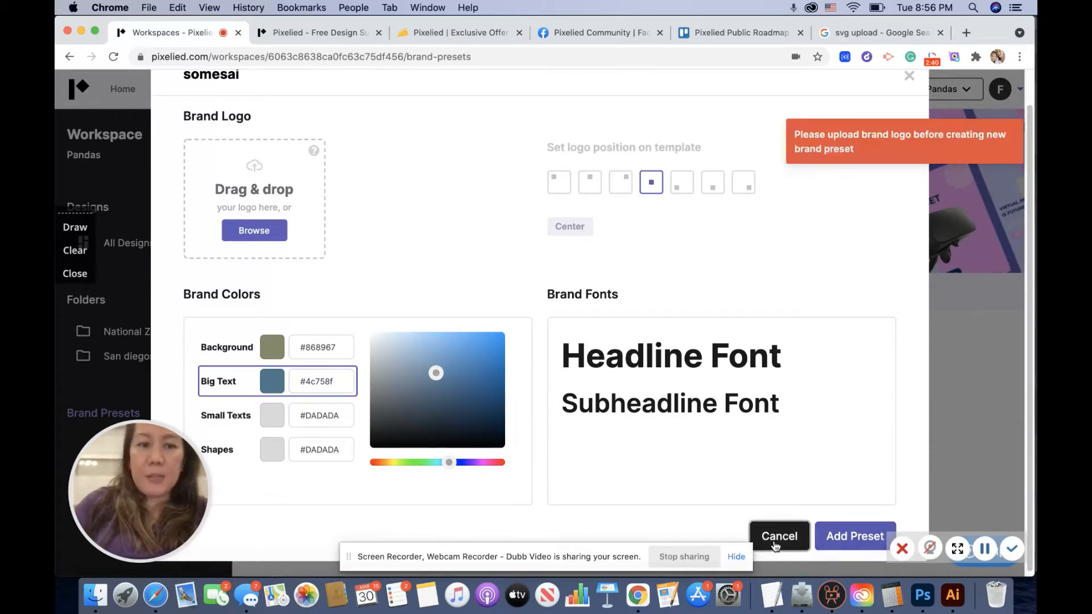
{"action": "left_click", "coordinate": [775, 543]}
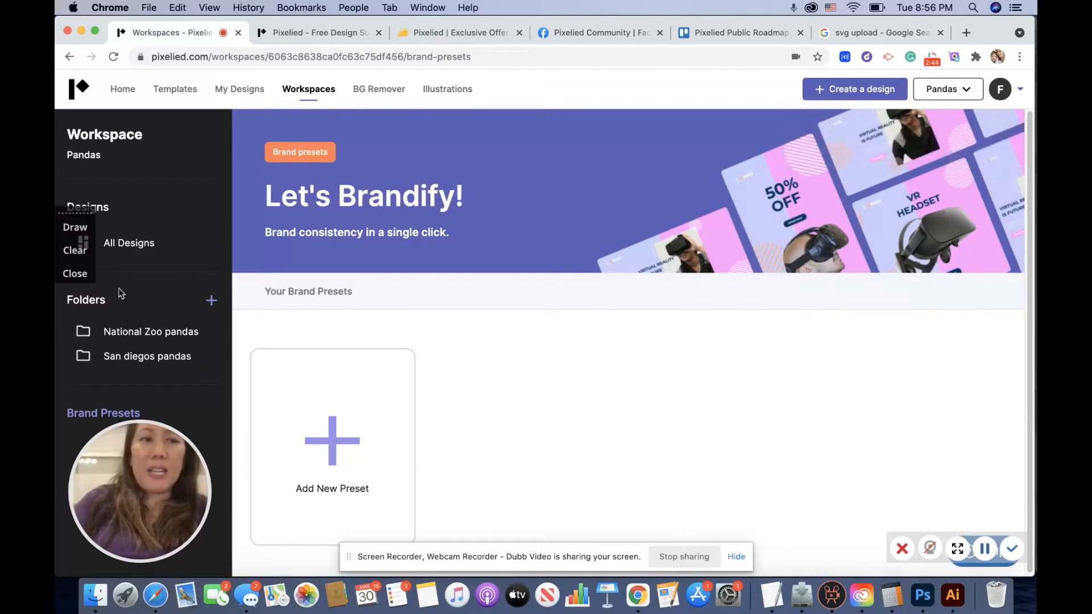
Step: Return to the home page and browse its template formats from Social Media down to Content Marketing
{"action": "left_click", "coordinate": [75, 277]}
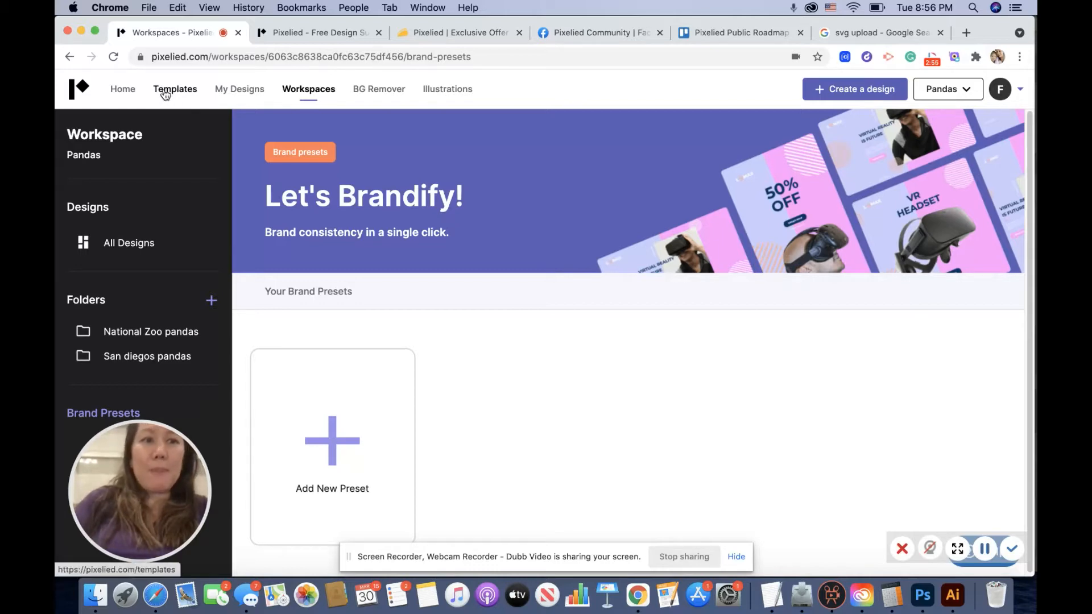
{"action": "left_click", "coordinate": [124, 95]}
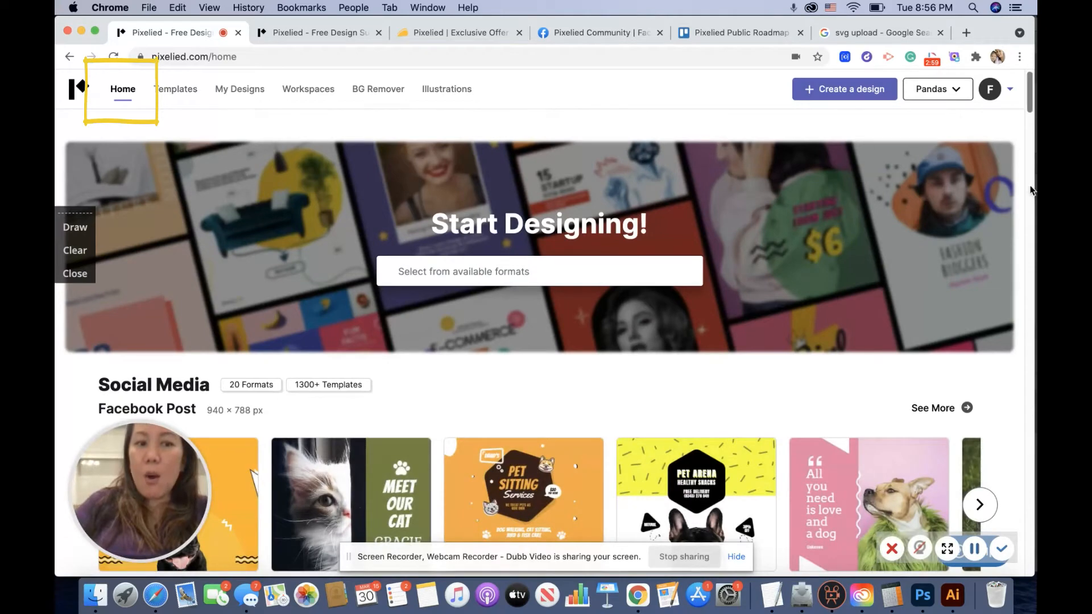
{"action": "scroll", "coordinate": [1028, 105], "scroll_direction": "down", "scroll_amount": 2}
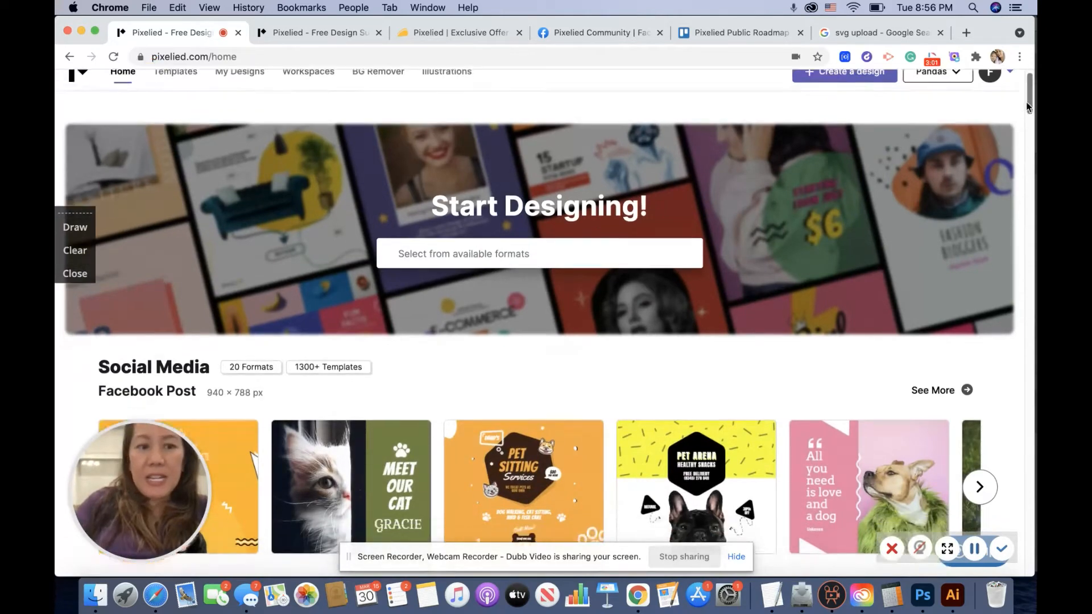
{"action": "scroll", "coordinate": [1027, 103], "scroll_direction": "up", "scroll_amount": 2}
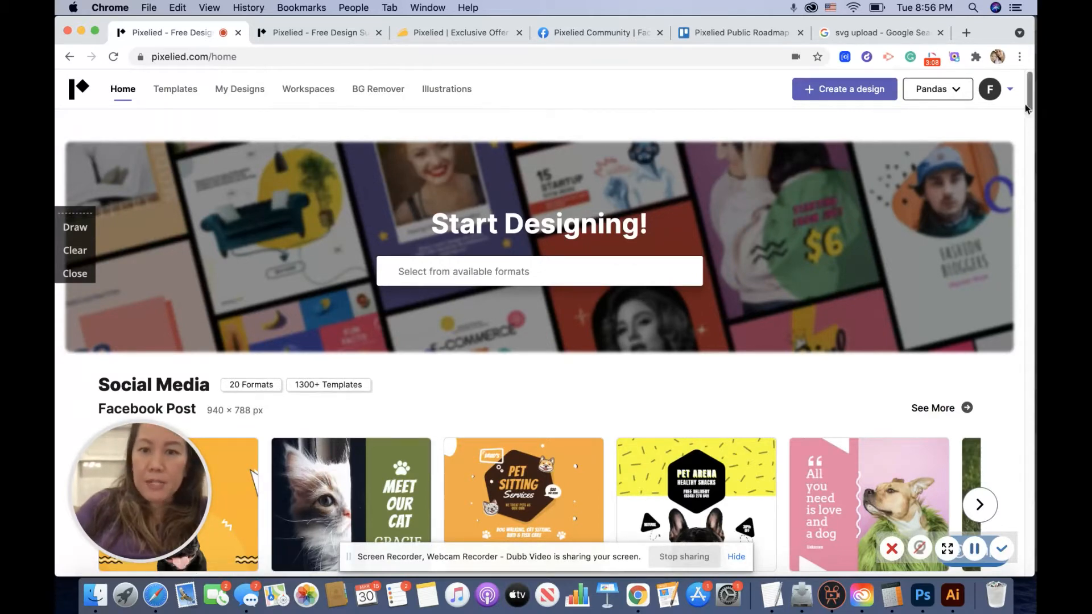
{"action": "left_click_drag", "start_coordinate": [1030, 94], "coordinate": [1033, 327]}
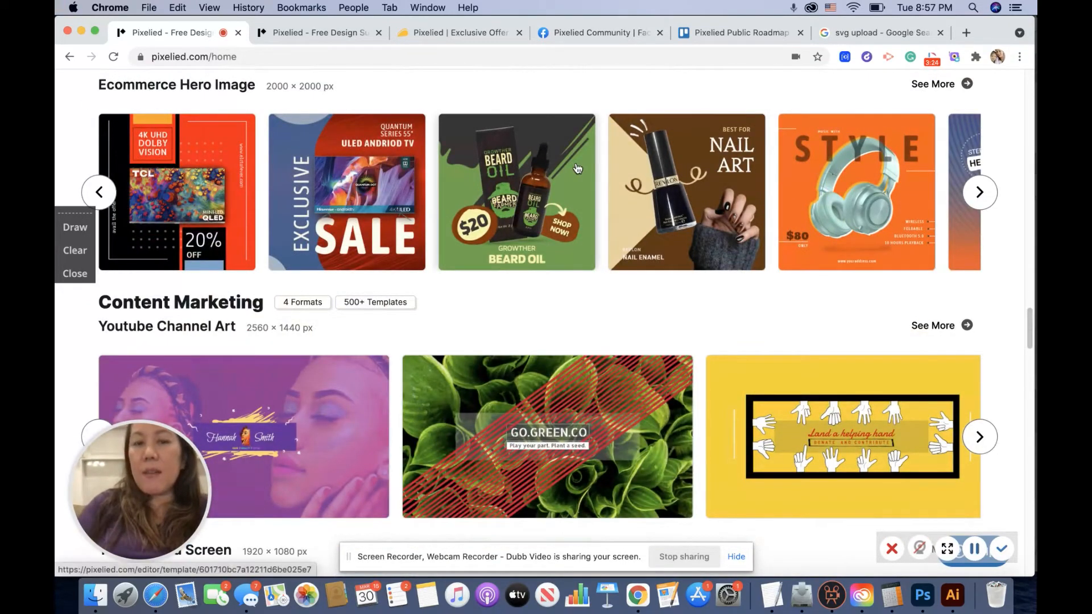
Step: Open the template library, look through its category and color filters, and filter the templates by blue
{"action": "left_click_drag", "start_coordinate": [1028, 341], "coordinate": [1032, 171]}
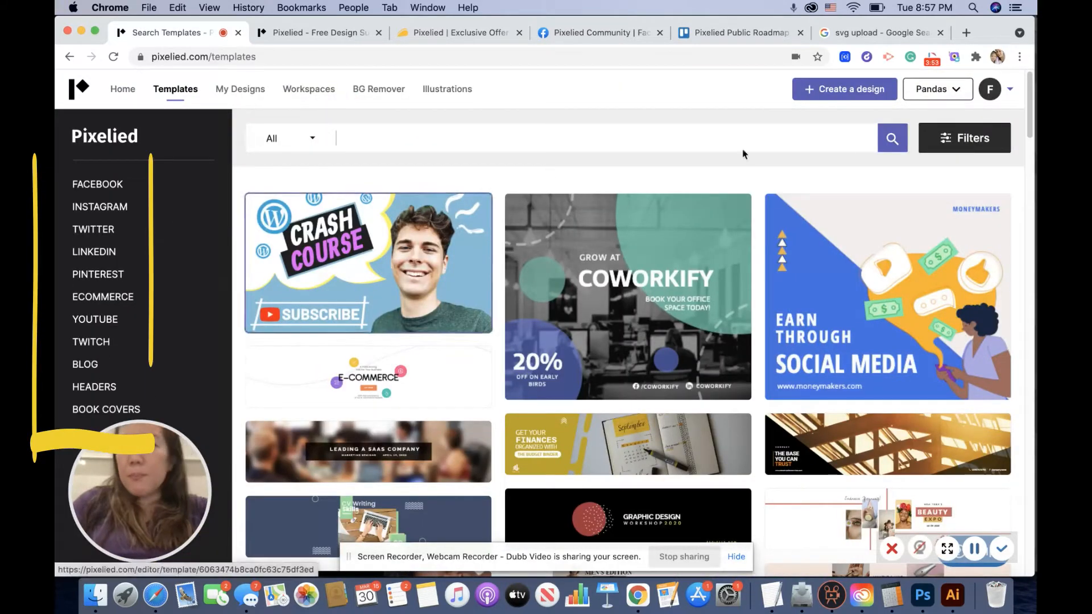
{"action": "left_click", "coordinate": [949, 143]}
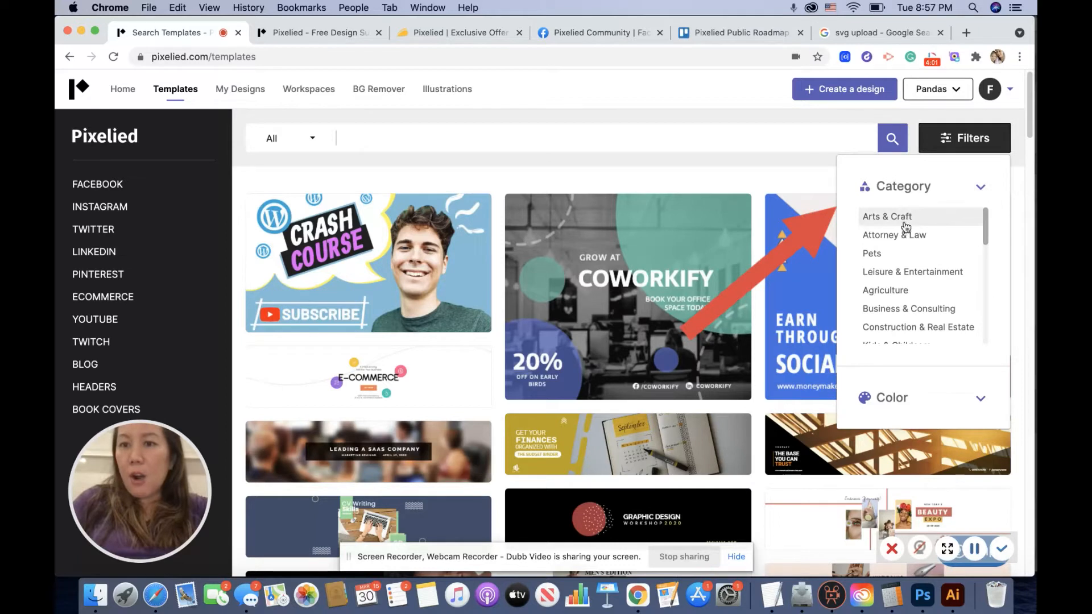
{"action": "left_click_drag", "start_coordinate": [986, 237], "coordinate": [977, 397]}
{"action": "left_click", "coordinate": [979, 398]}
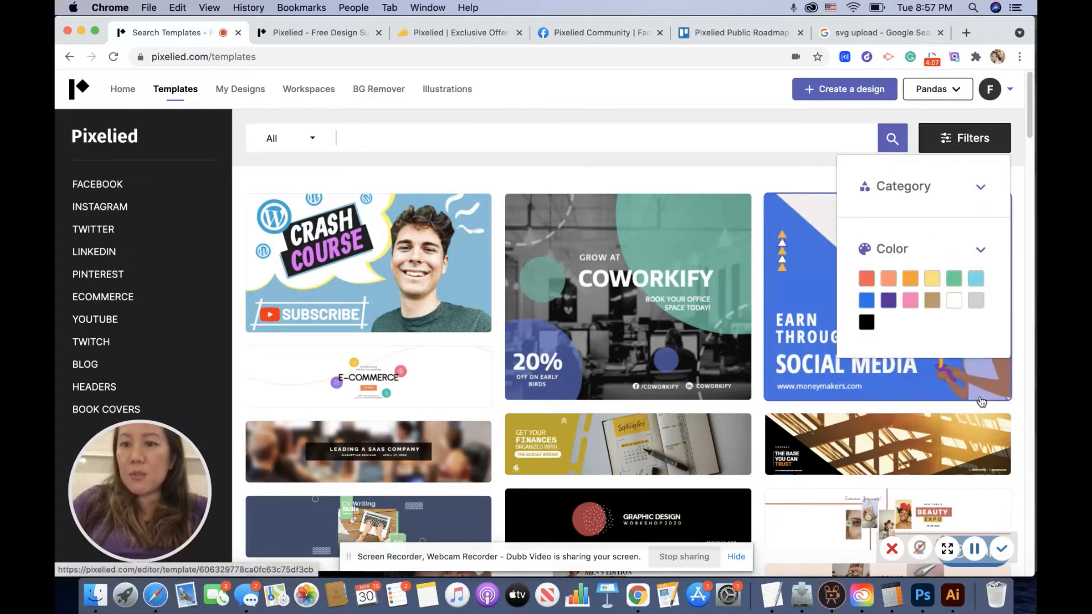
{"action": "left_click", "coordinate": [865, 301]}
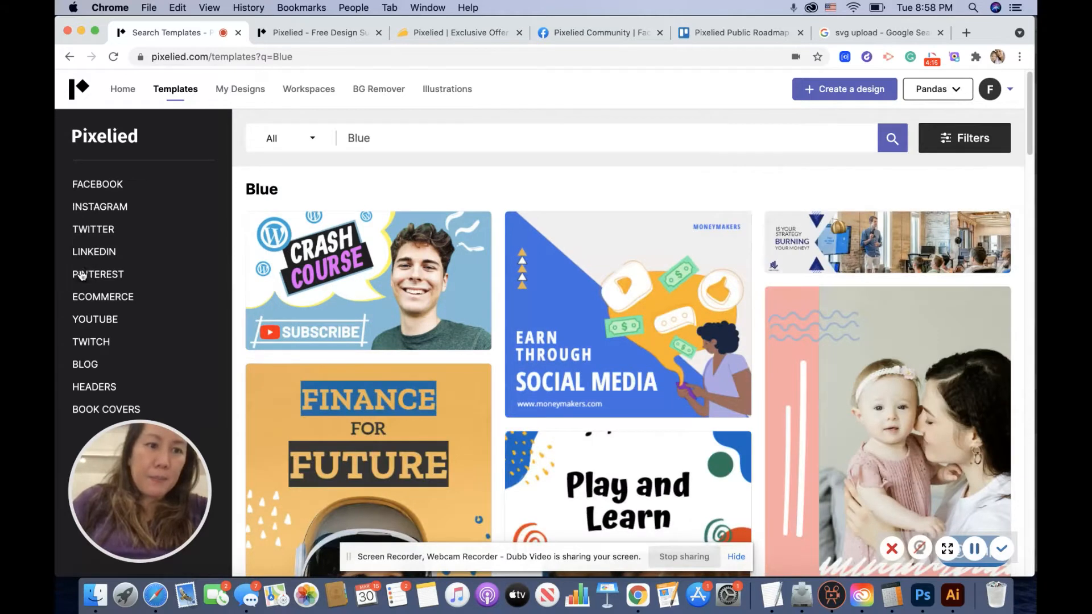
Step: Narrow the templates to Youtube Thumbnails and open the "It's Perfect! Try it now!" megaphone template for editing
{"action": "left_click", "coordinate": [111, 320]}
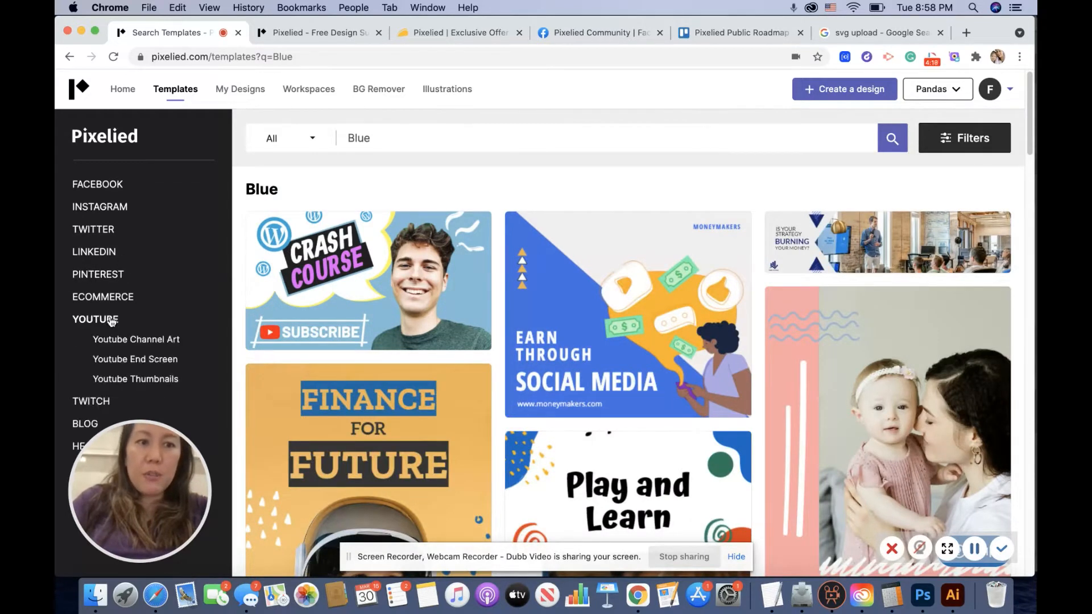
{"action": "left_click", "coordinate": [172, 379]}
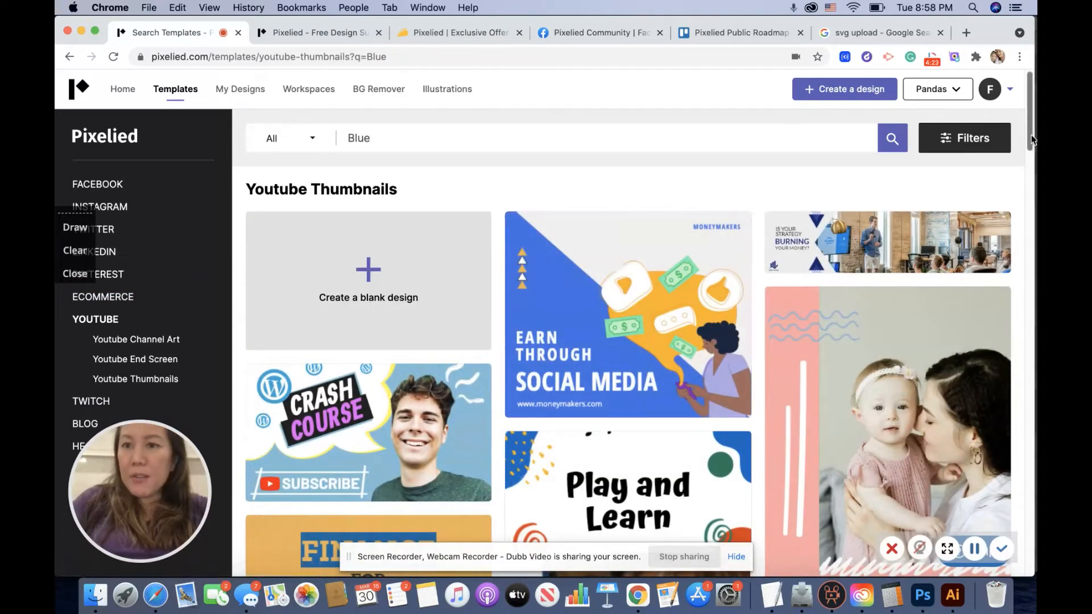
{"action": "left_click_drag", "start_coordinate": [1028, 132], "coordinate": [1034, 280]}
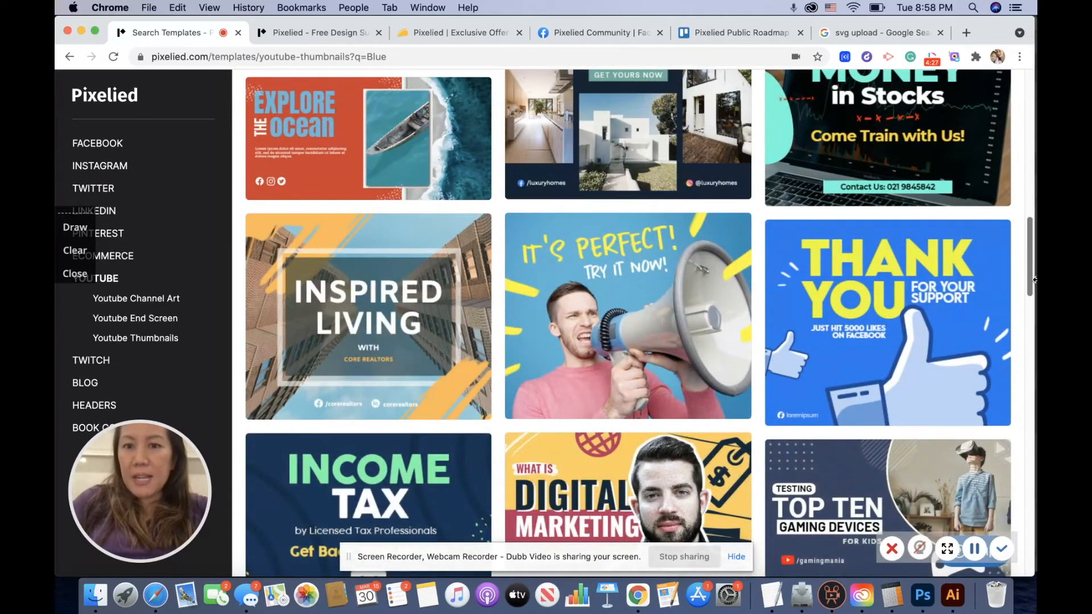
{"action": "left_click", "coordinate": [645, 259]}
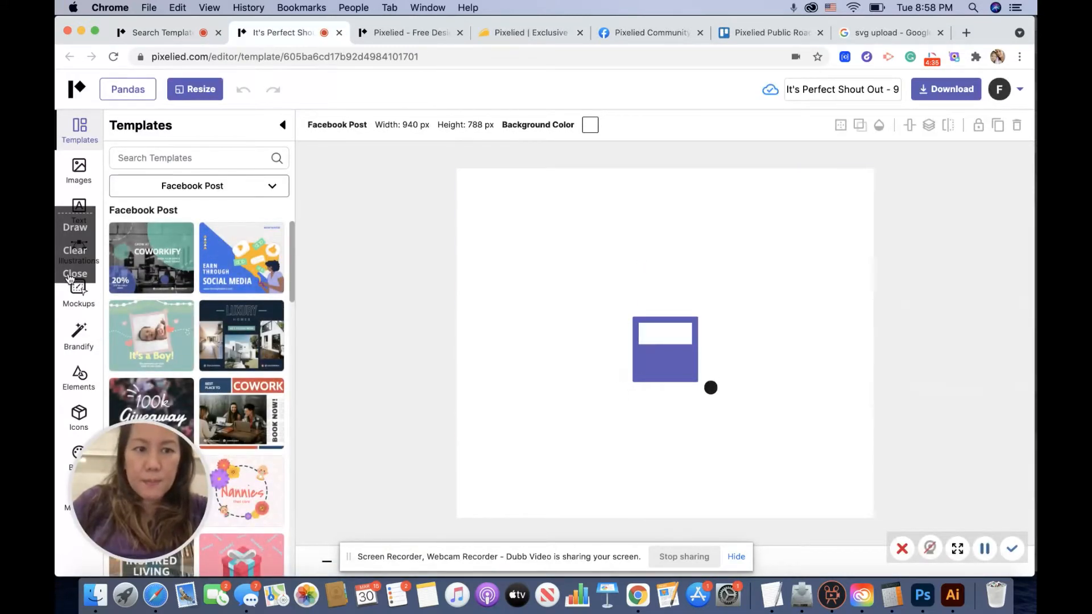
Step: Replace the yellow headline text "IT'S PERFECT!" with "SOMESAI!"
{"action": "left_click", "coordinate": [683, 214]}
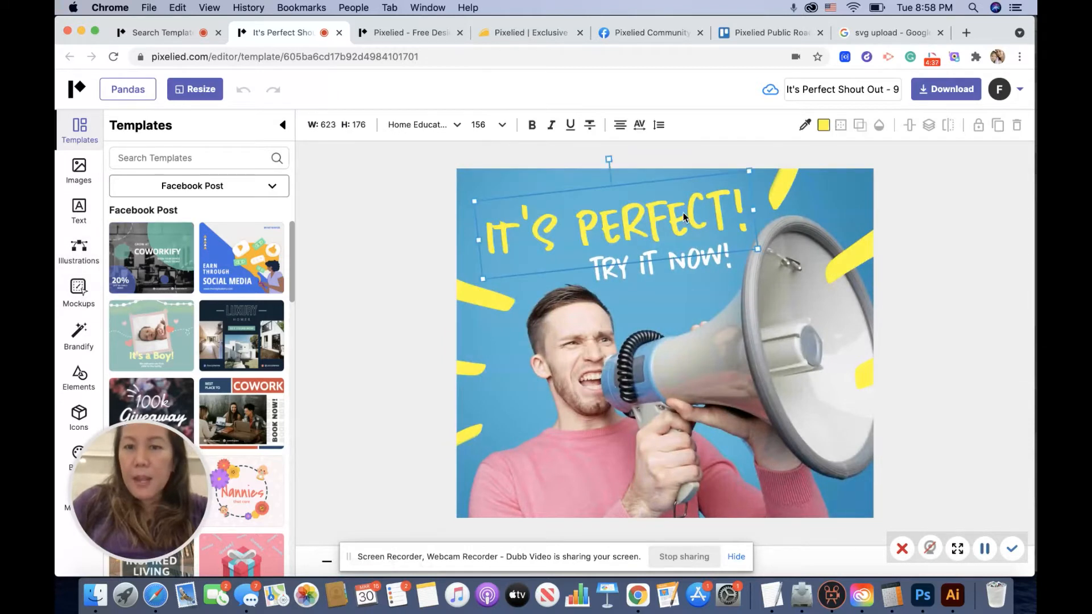
{"action": "double_click", "coordinate": [523, 235]}
{"action": "left_click", "coordinate": [496, 232]}
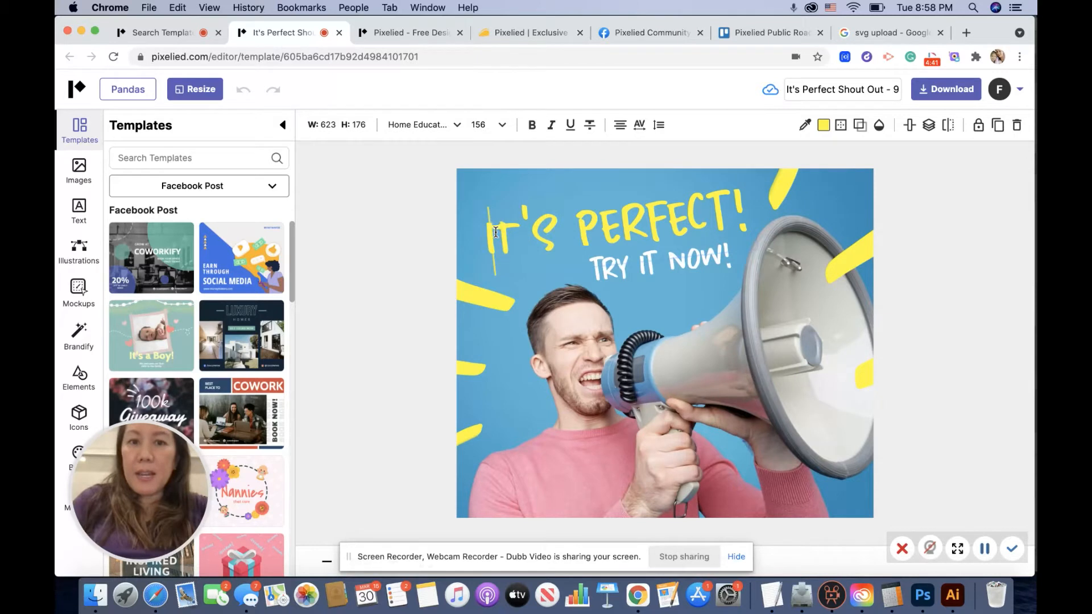
{"action": "left_click_drag", "start_coordinate": [492, 232], "coordinate": [725, 209]}
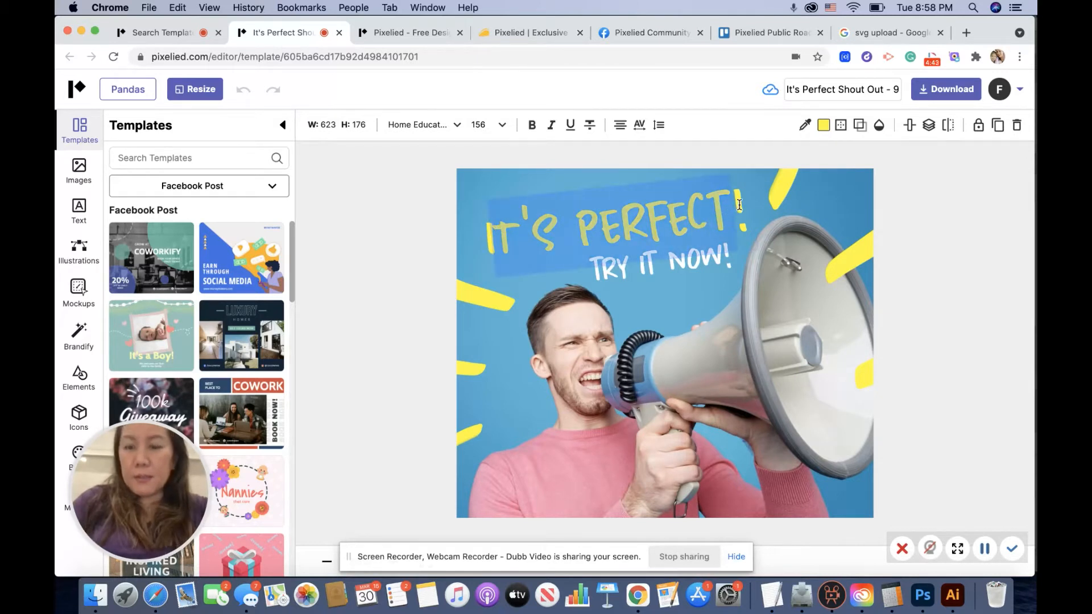
{"action": "type", "text": "IS"}
{"action": "key", "text": "BackSpace"}
{"action": "key", "text": "BackSpace"}
{"action": "type", "text": "SOMESAI!"}
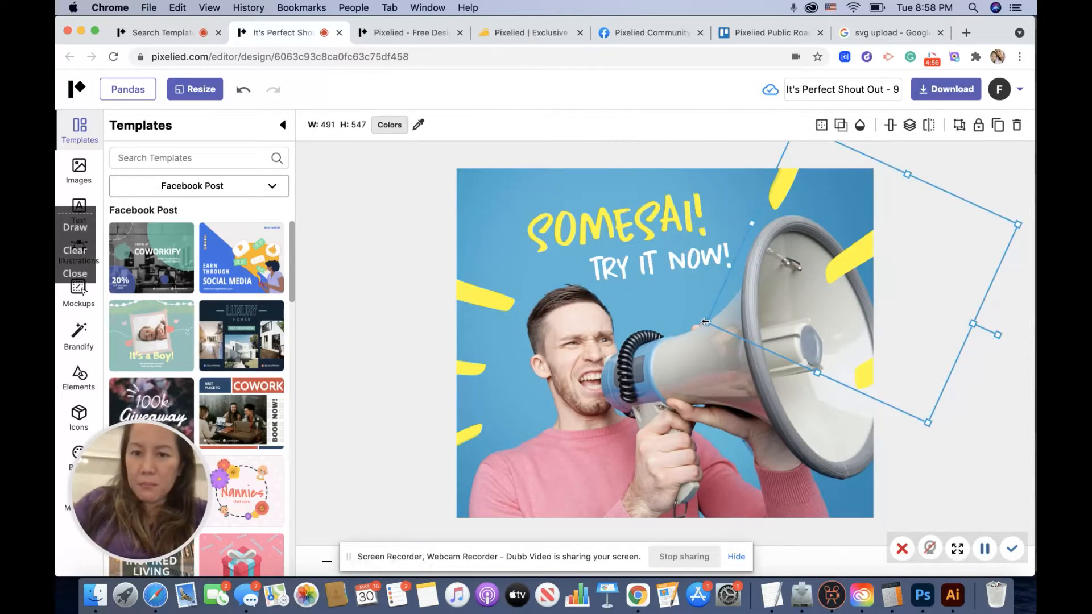
Step: Enlarge the yellow accent strokes around the megaphone, and delete the photo of the man with the megaphone
{"action": "left_click_drag", "start_coordinate": [705, 321], "coordinate": [665, 363]}
{"action": "left_click", "coordinate": [598, 341]}
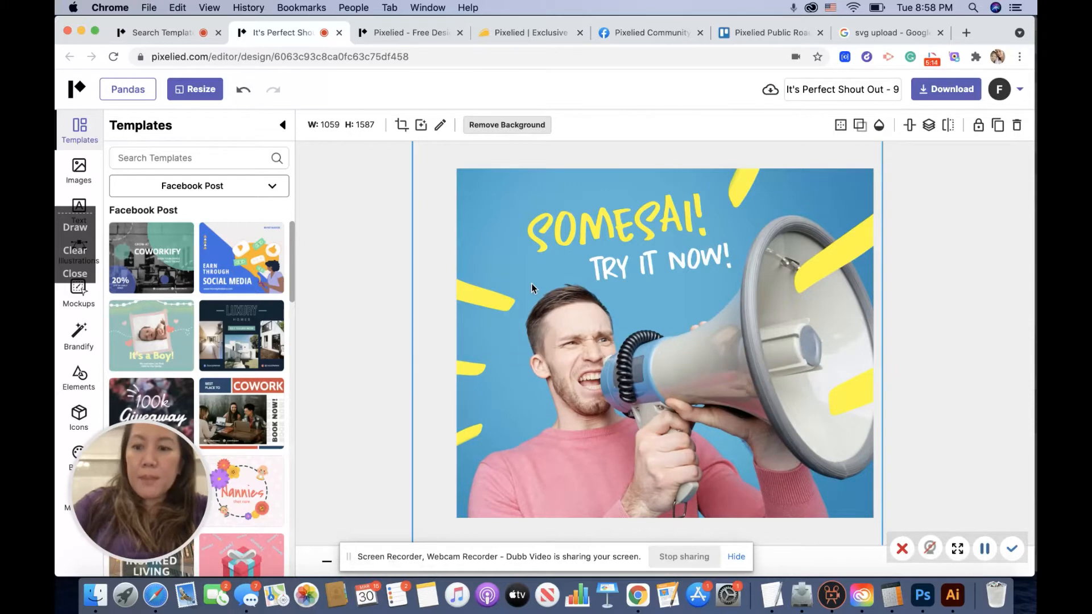
{"action": "key", "text": "Delete"}
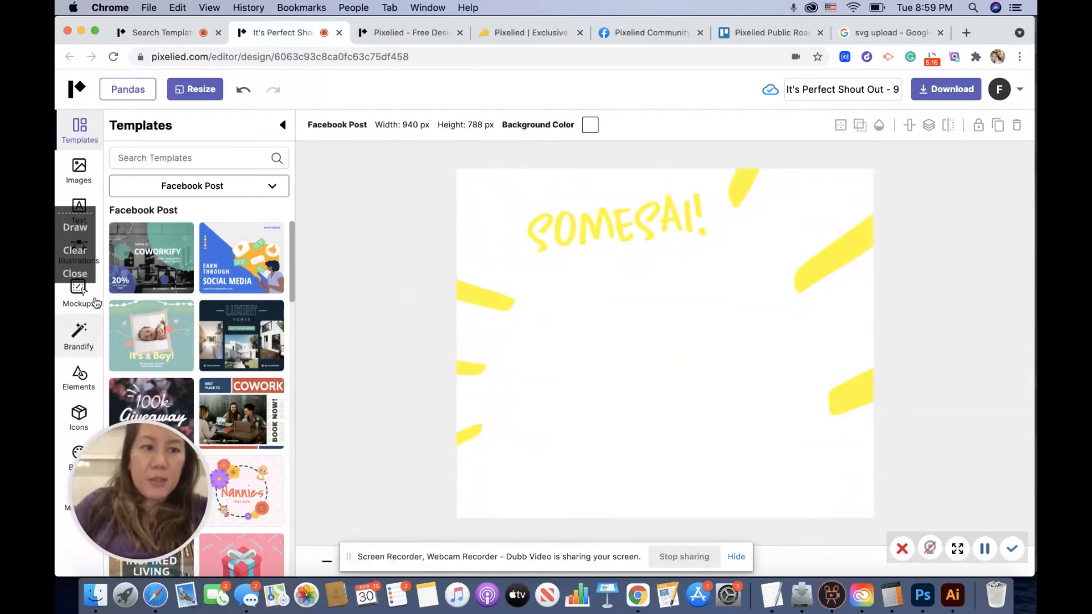
Step: Search the Unsplash images for "pandas" and place the plush panda photo below the headline at about 658 by 439 px
{"action": "left_click", "coordinate": [79, 169]}
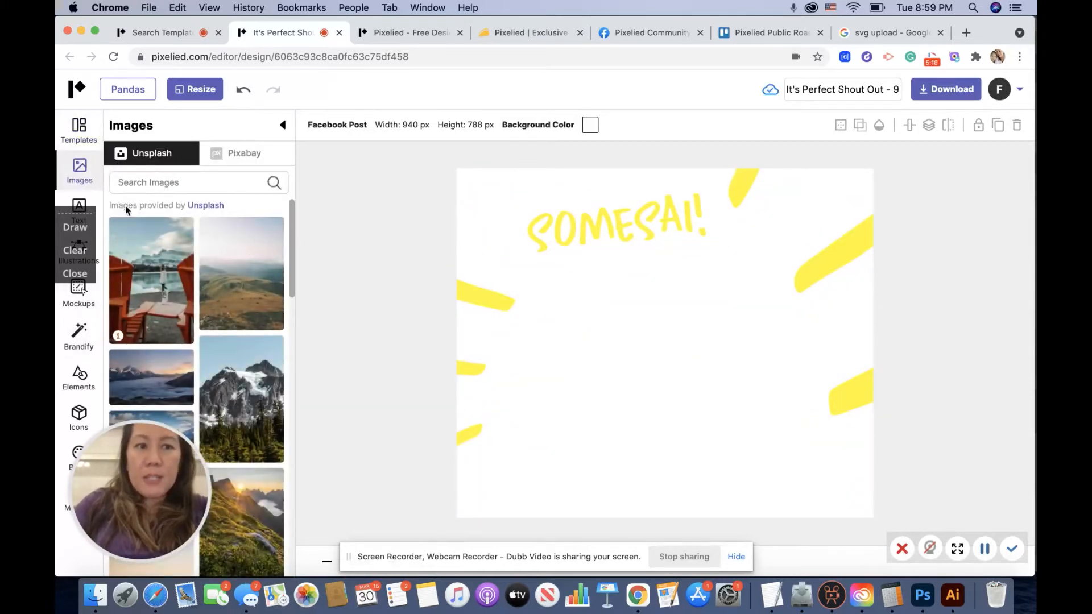
{"action": "left_click", "coordinate": [82, 274]}
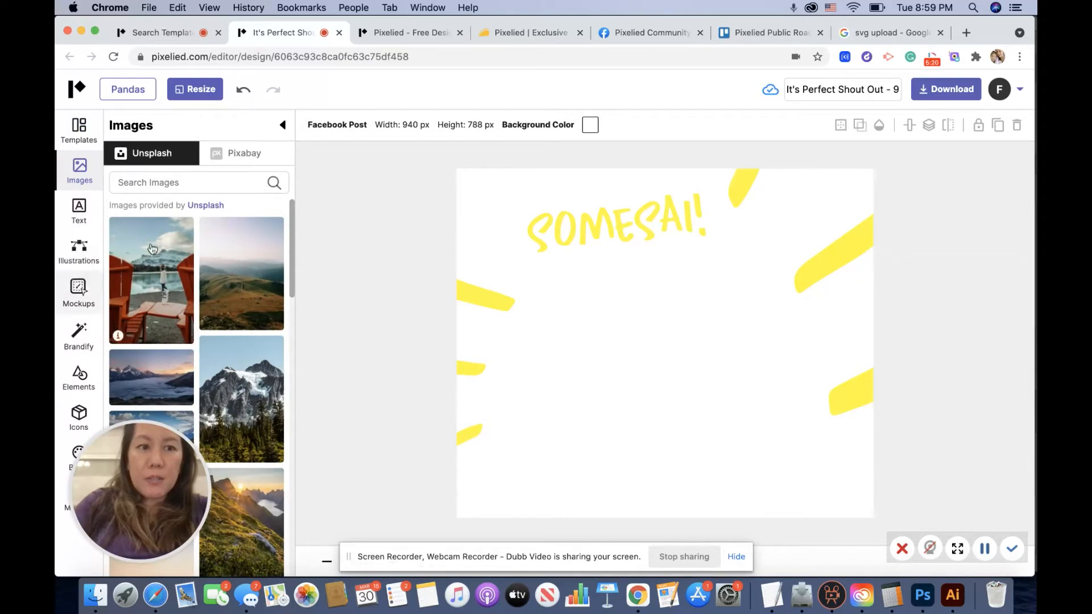
{"action": "left_click_drag", "start_coordinate": [290, 264], "coordinate": [307, 485]}
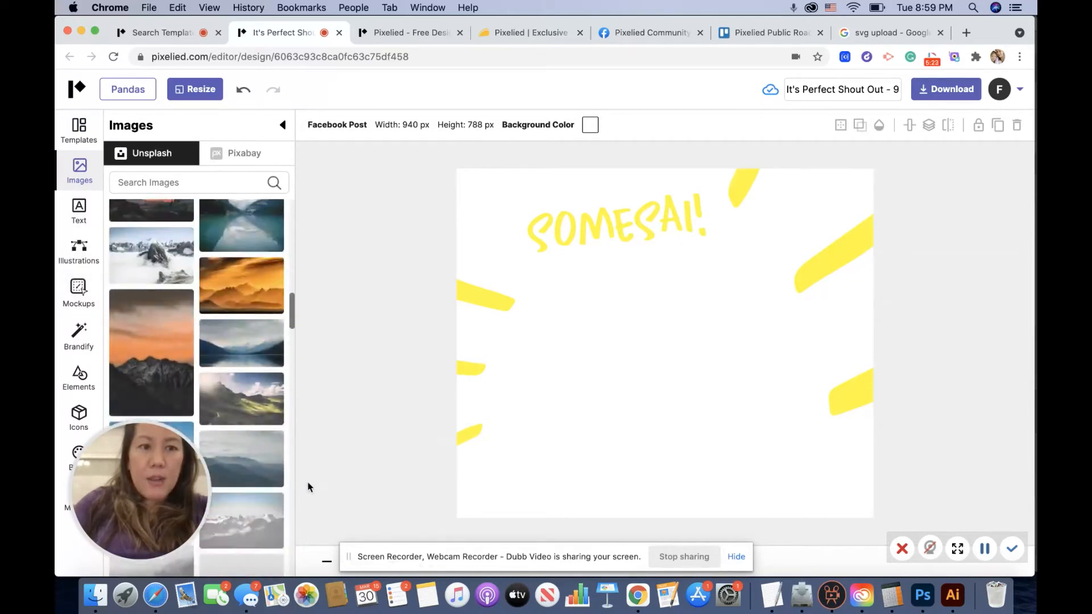
{"action": "left_click", "coordinate": [227, 156]}
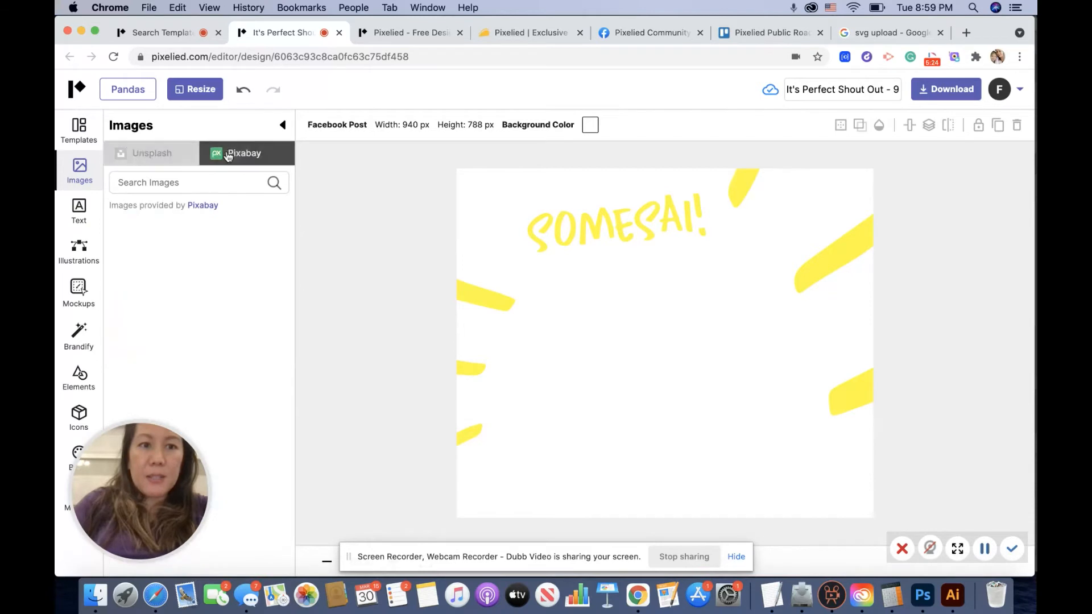
{"action": "left_click", "coordinate": [172, 162]}
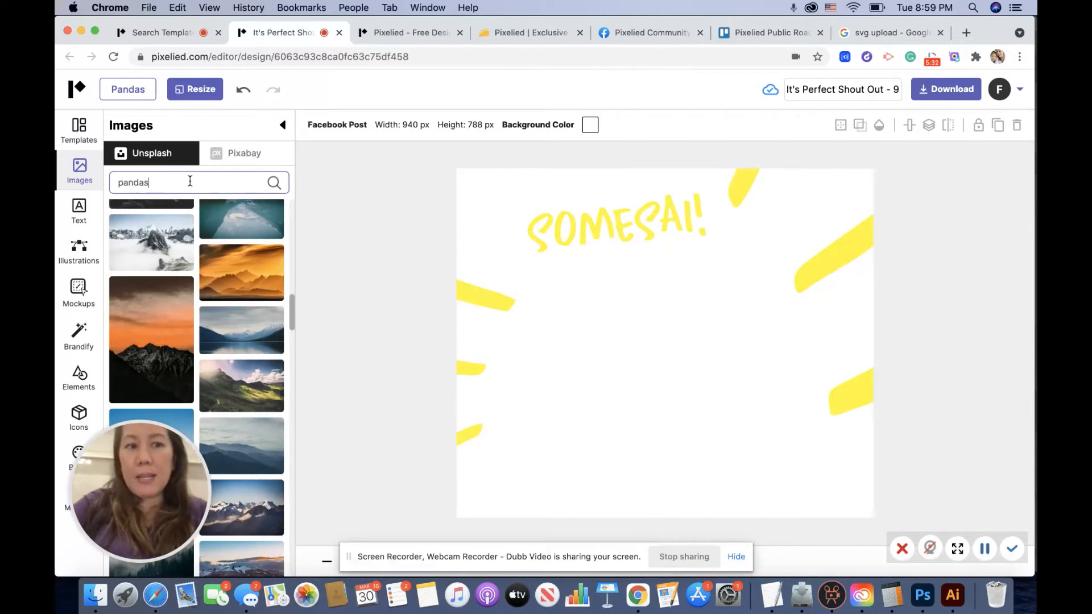
{"action": "key", "text": "Return"}
{"action": "left_click_drag", "start_coordinate": [147, 234], "coordinate": [637, 359]}
{"action": "mouse_move", "coordinate": [522, 278]}
{"action": "left_mouse_down"}
{"action": "mouse_move", "coordinate": [498, 255]}
{"action": "mouse_move", "coordinate": [534, 279]}
{"action": "mouse_move", "coordinate": [519, 281]}
{"action": "left_mouse_up"}
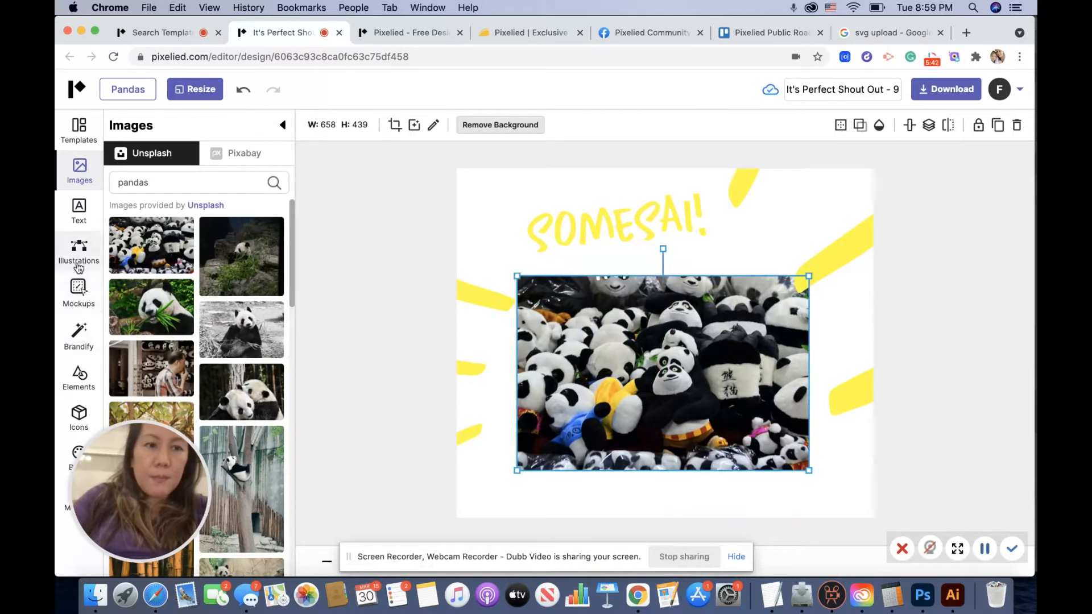
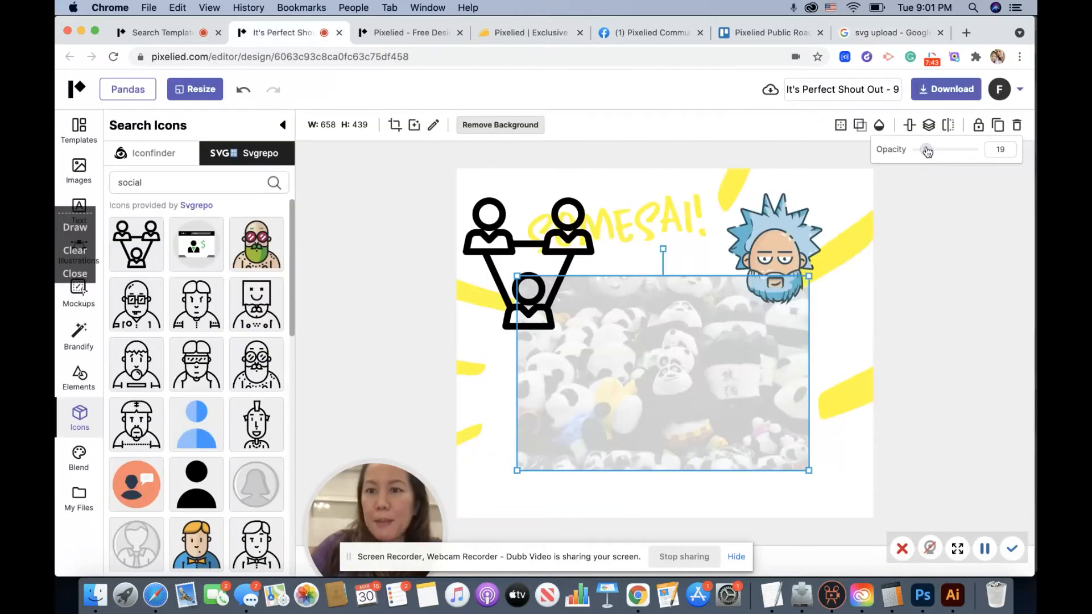
Step: Set the plush panda photo's opacity to 51, and send the blue-haired character icon to the back of the layer order
{"action": "left_click_drag", "start_coordinate": [927, 150], "coordinate": [945, 150]}
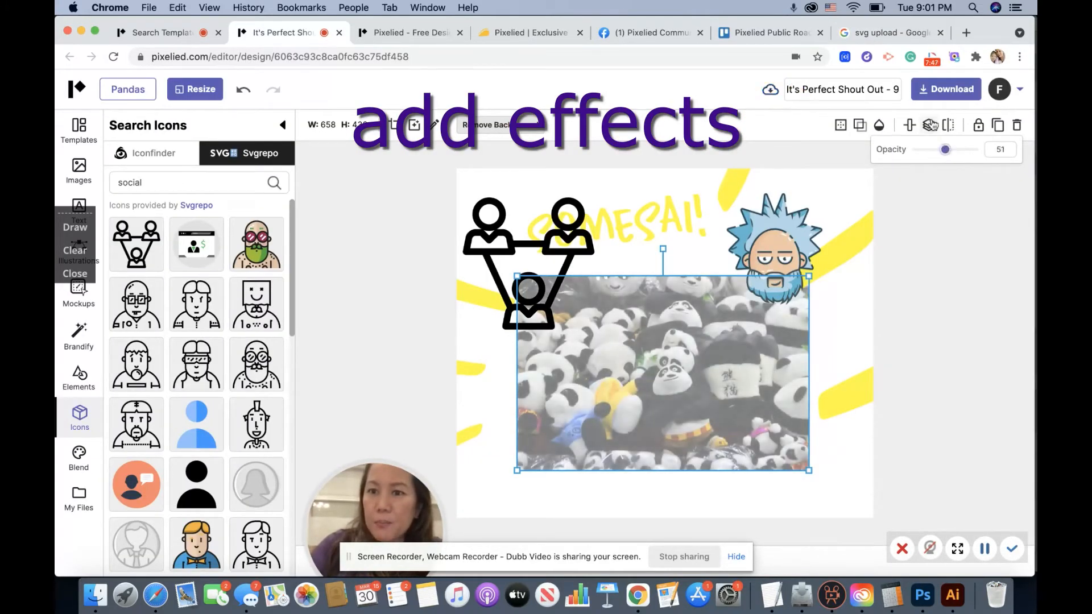
{"action": "left_click", "coordinate": [929, 125]}
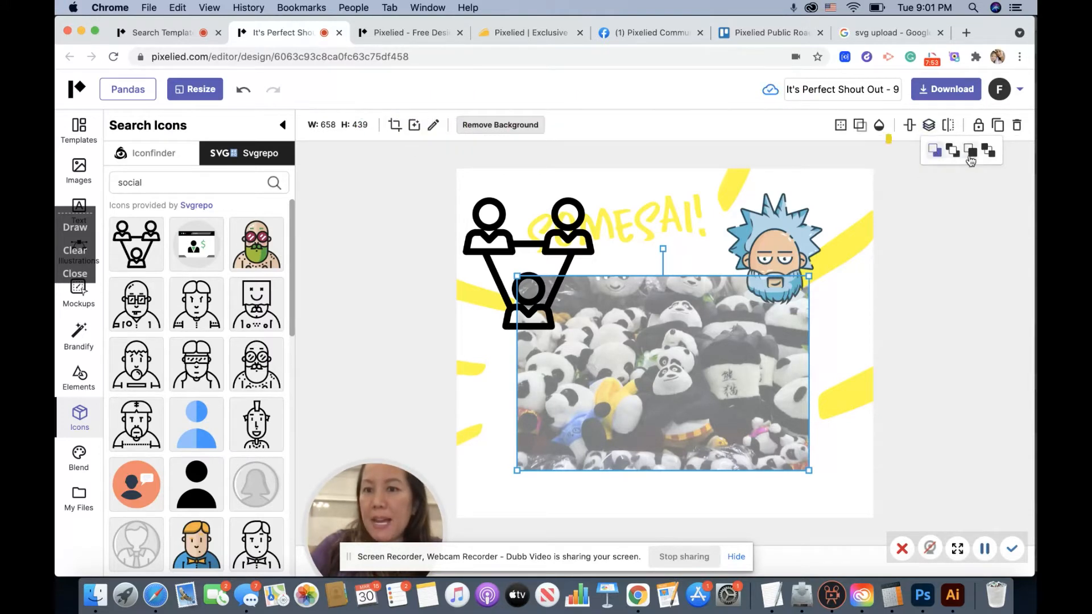
{"action": "left_click", "coordinate": [795, 243]}
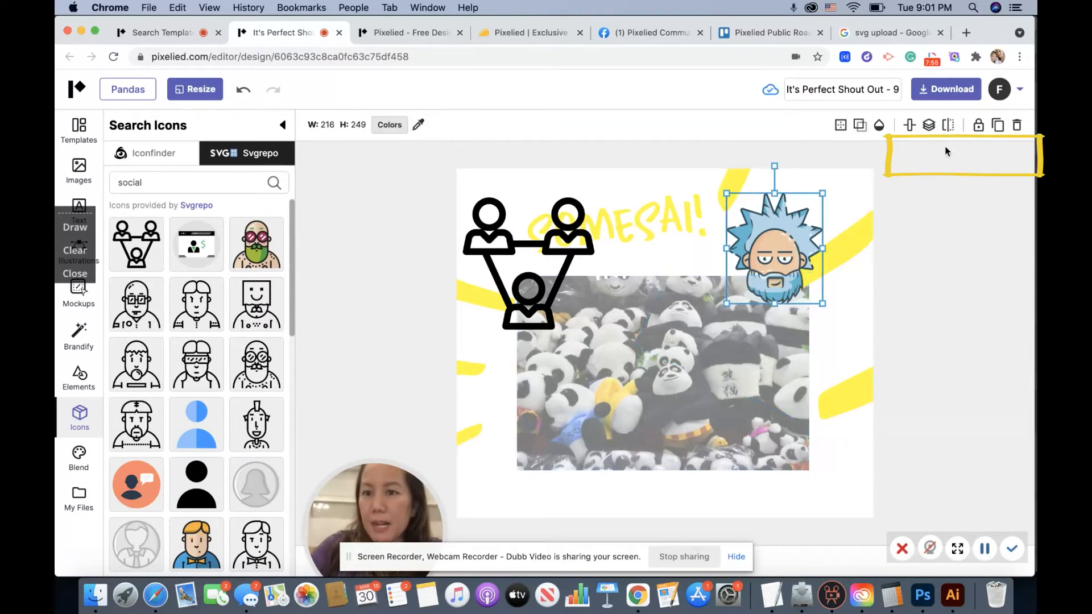
{"action": "left_click", "coordinate": [929, 125]}
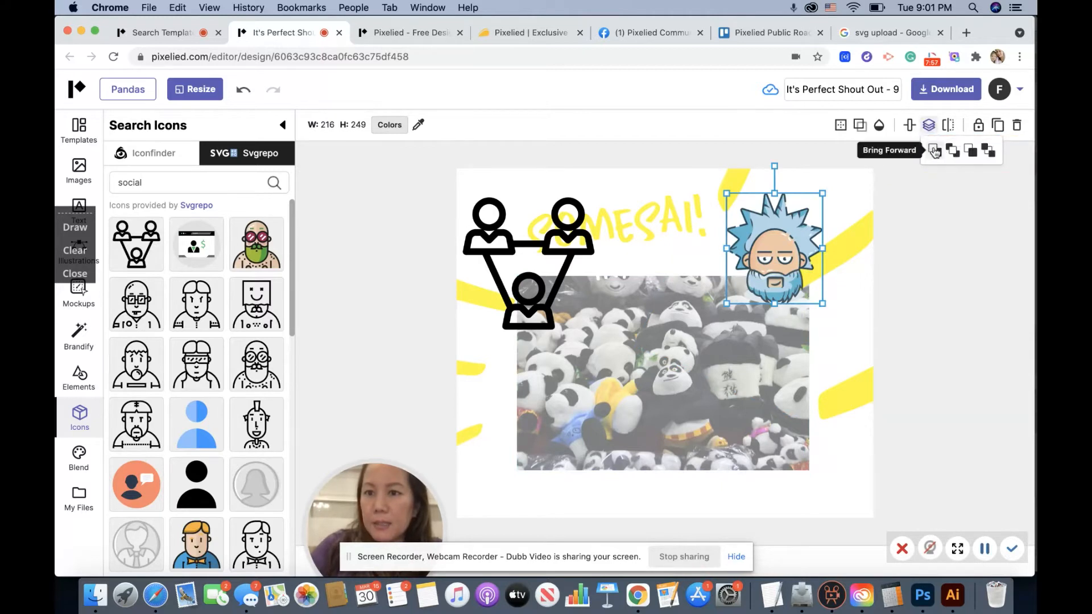
{"action": "left_click", "coordinate": [971, 155]}
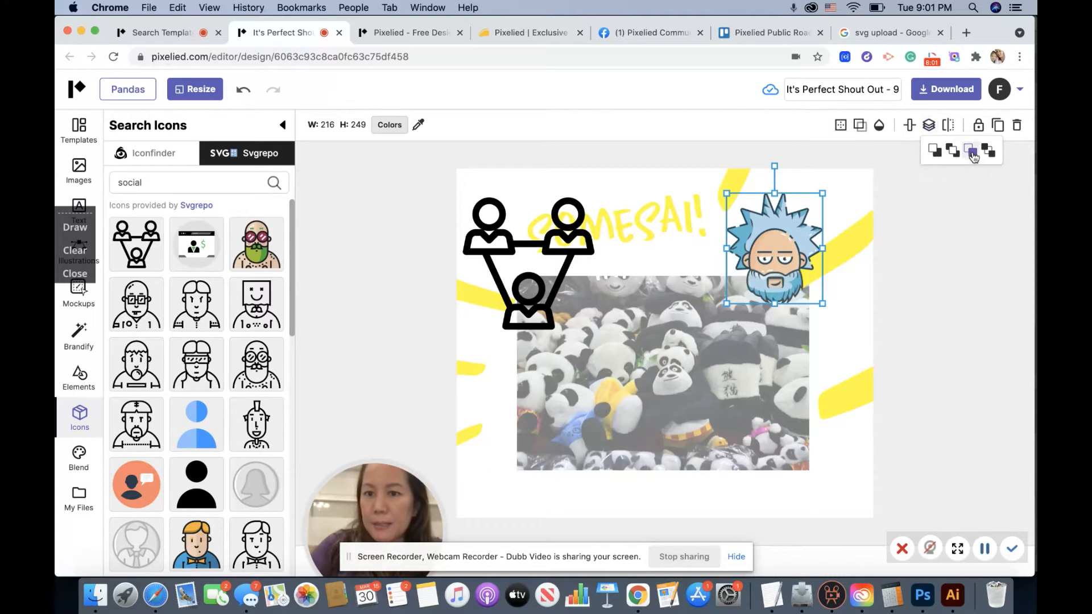
{"action": "left_click", "coordinate": [988, 151]}
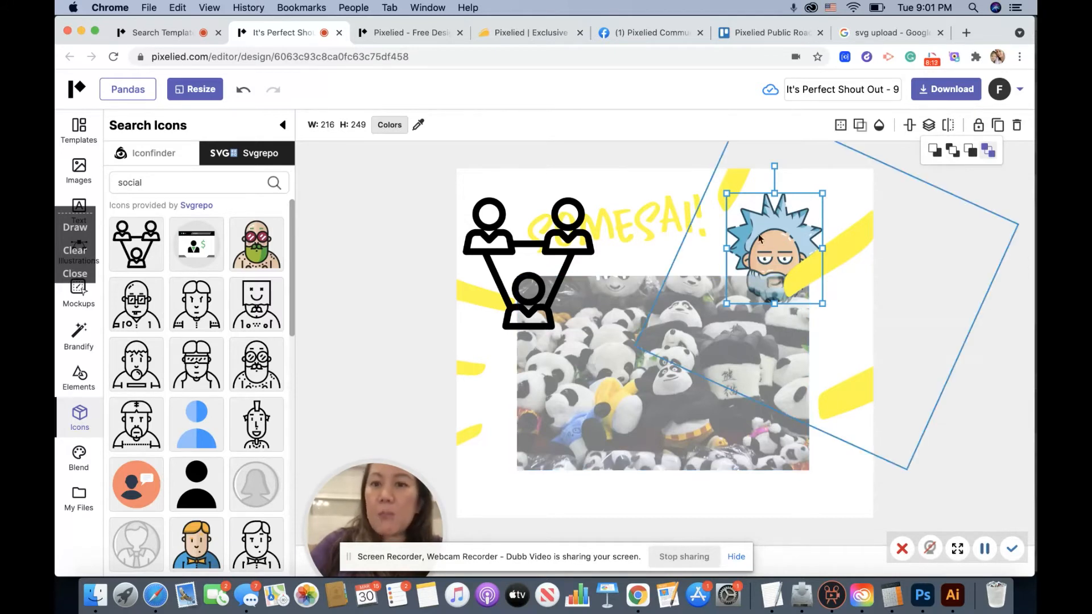
Step: Duplicate the blue-haired character icon onto the network icon, and delete the copy
{"action": "left_click", "coordinate": [997, 126]}
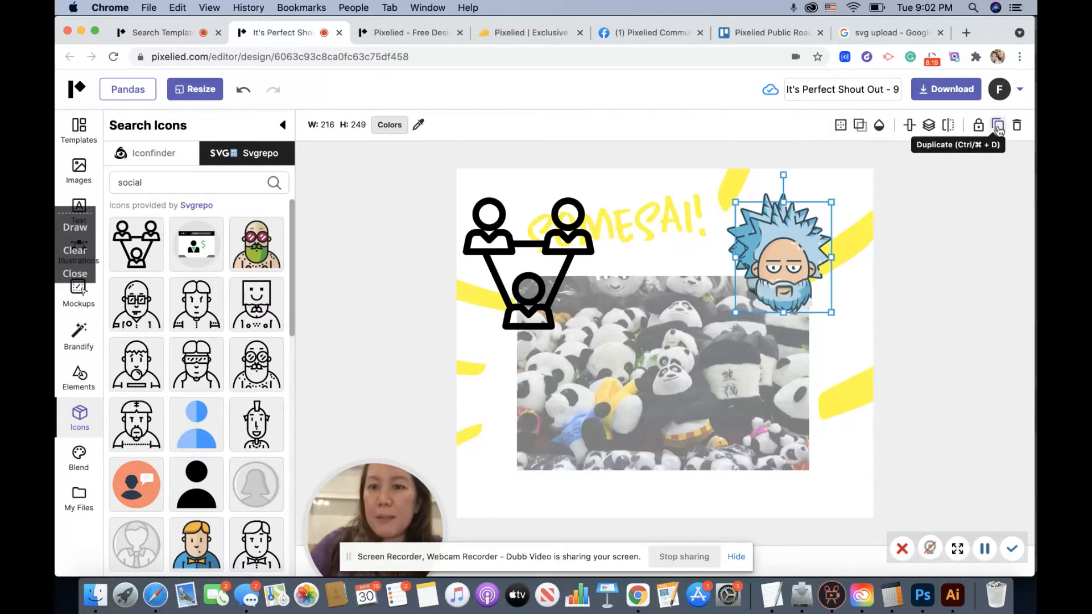
{"action": "left_click_drag", "start_coordinate": [800, 241], "coordinate": [606, 283]}
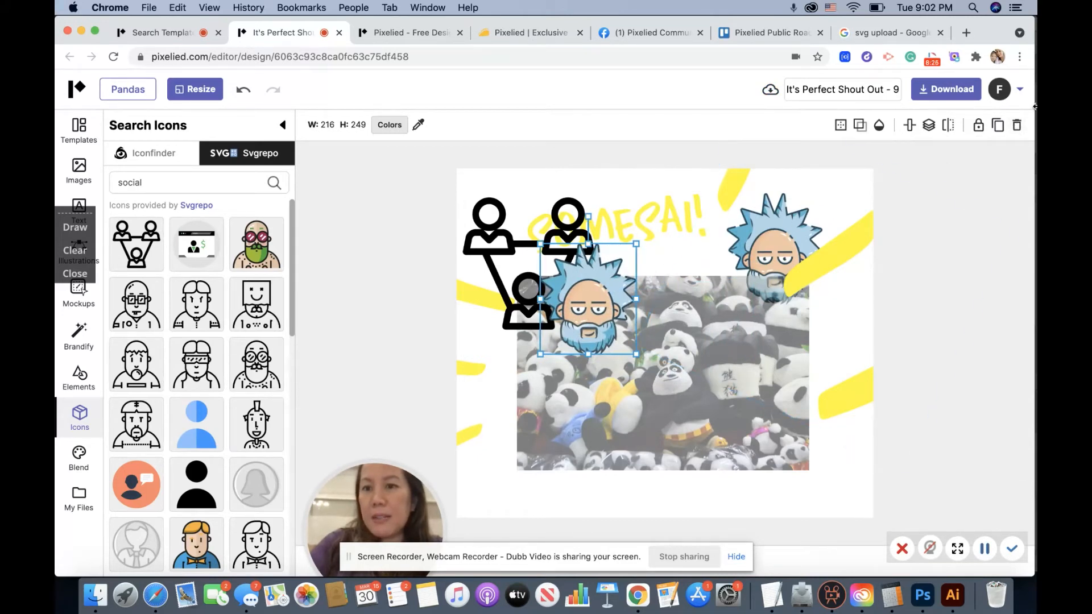
{"action": "left_click", "coordinate": [1019, 125]}
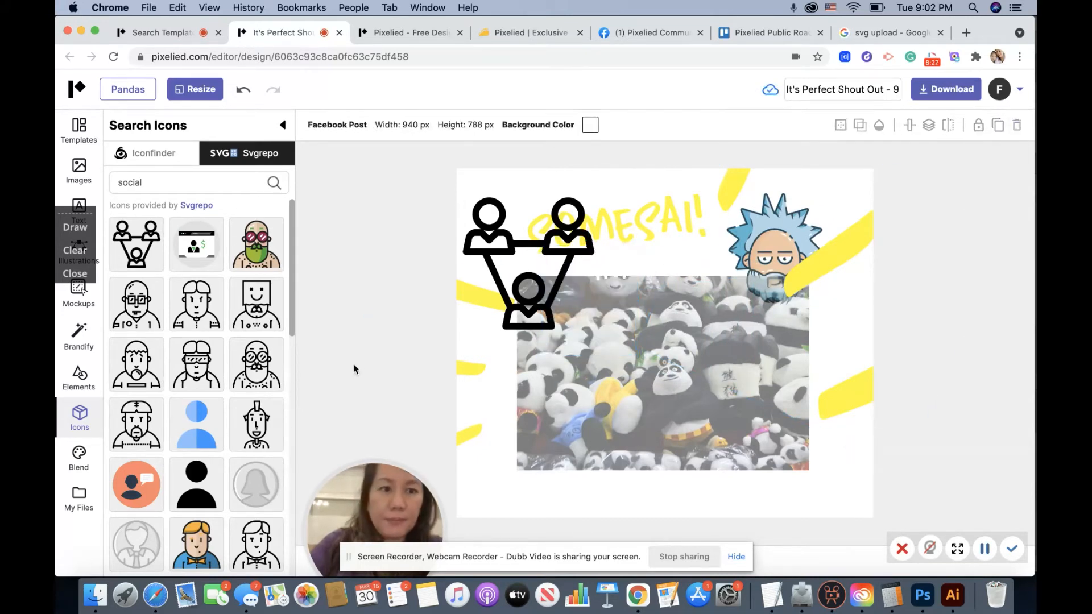
Step: Add the laptop and tablet mockups to the design, and open the tablet mockup's contents for editing
{"action": "left_click", "coordinate": [79, 294]}
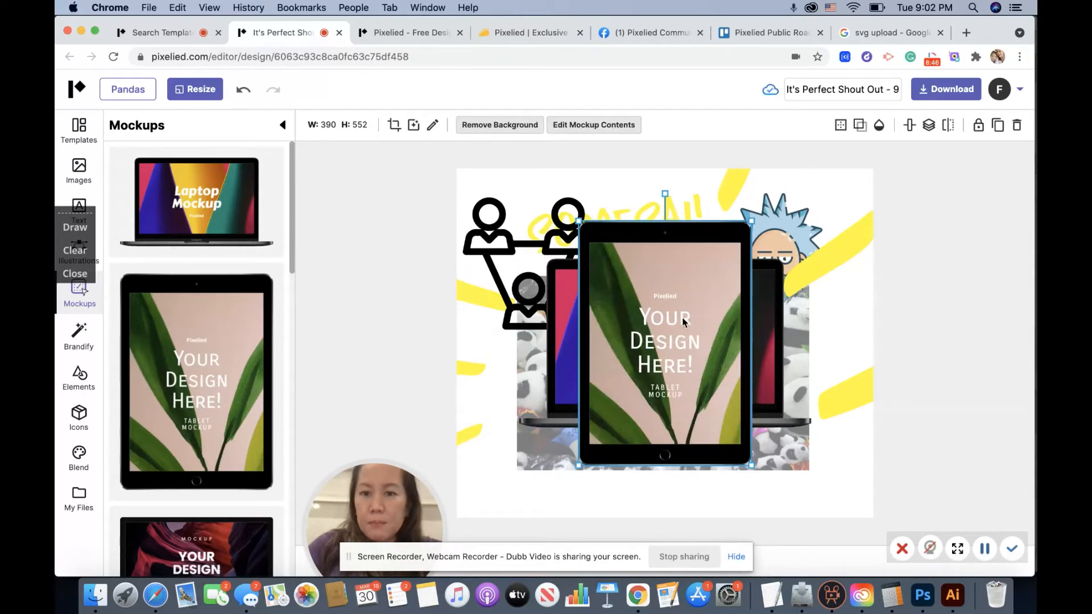
{"action": "double_click", "coordinate": [683, 322]}
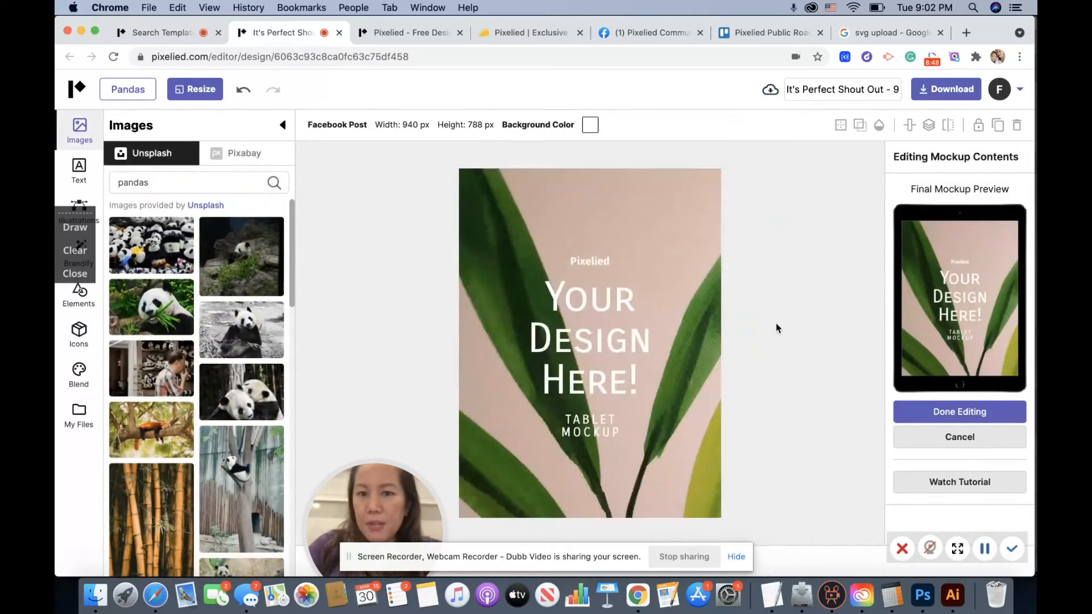
Step: Fill the tablet mockup with the bamboo-eating panda photo at about 1715 by 1142 px, finish editing, and nudge the tablet slightly up and left
{"action": "left_click_drag", "start_coordinate": [170, 310], "coordinate": [641, 317]}
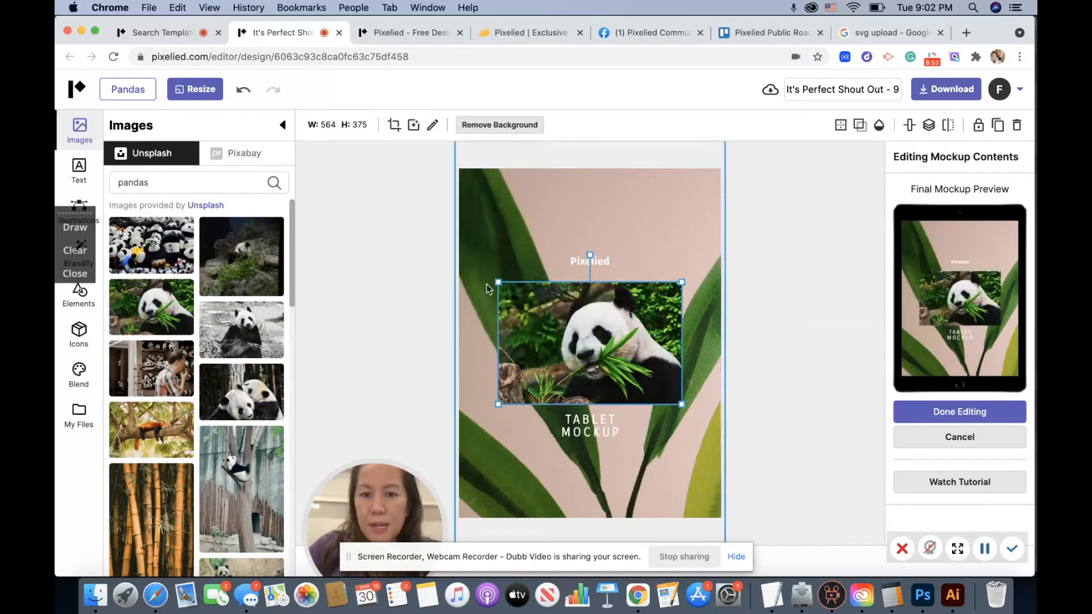
{"action": "left_click_drag", "start_coordinate": [499, 284], "coordinate": [379, 203]}
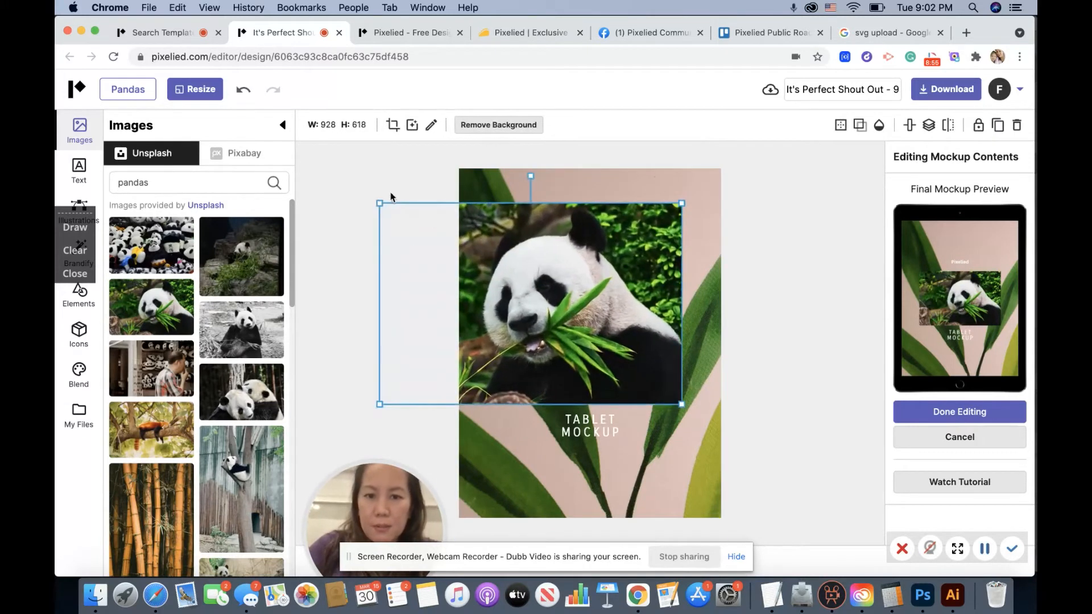
{"action": "left_click_drag", "start_coordinate": [680, 405], "coordinate": [773, 515]}
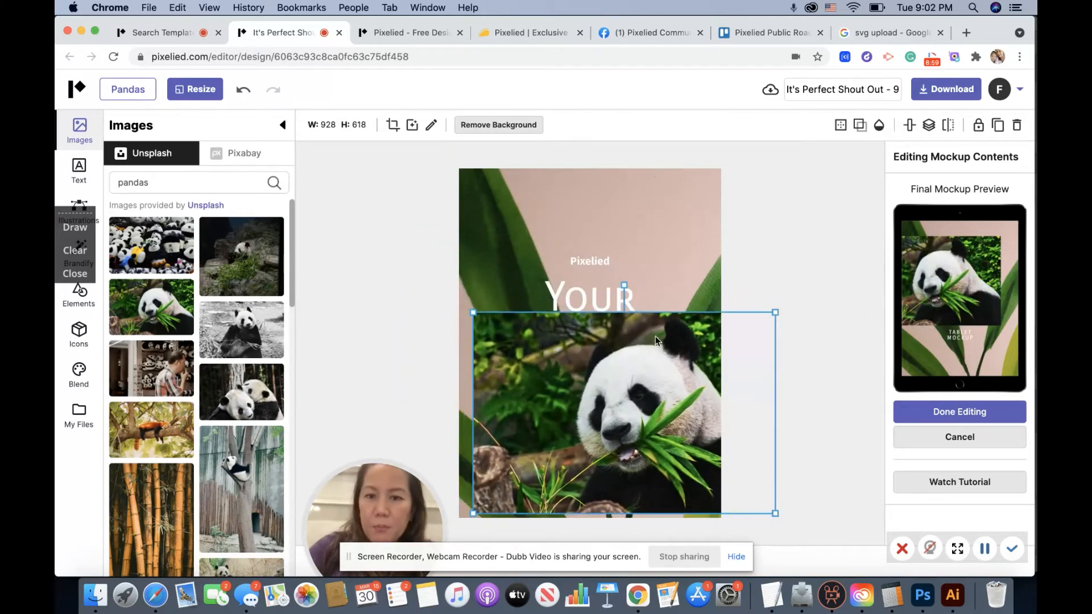
{"action": "mouse_move", "coordinate": [473, 312]}
{"action": "left_mouse_down"}
{"action": "mouse_move", "coordinate": [361, 159]}
{"action": "mouse_move", "coordinate": [385, 162]}
{"action": "left_mouse_up"}
{"action": "left_click_drag", "start_coordinate": [562, 214], "coordinate": [566, 185]}
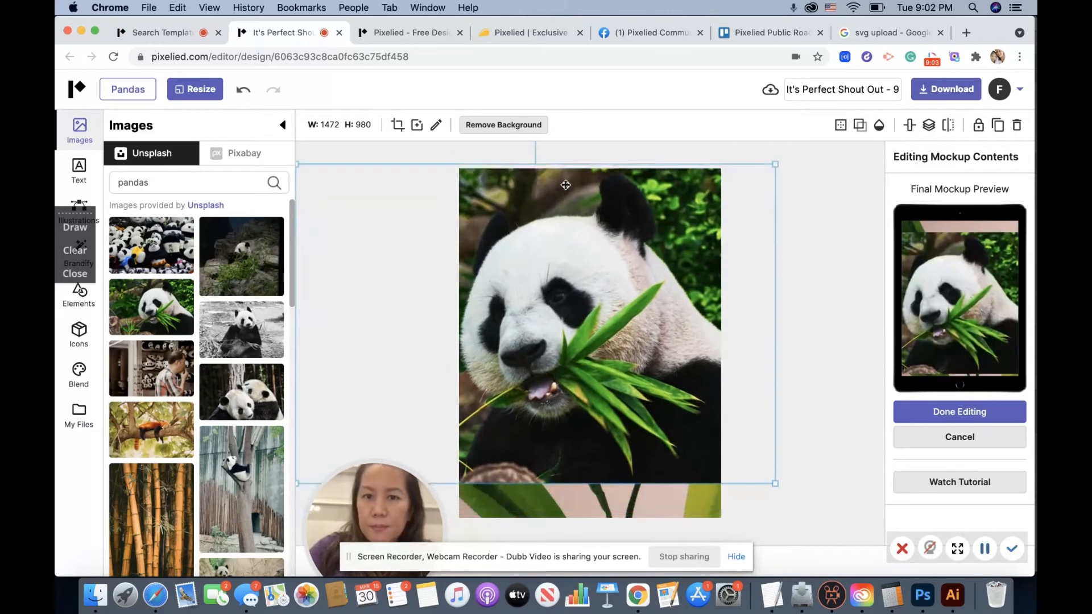
{"action": "left_click_drag", "start_coordinate": [774, 483], "coordinate": [854, 535]}
{"action": "left_click", "coordinate": [927, 413]}
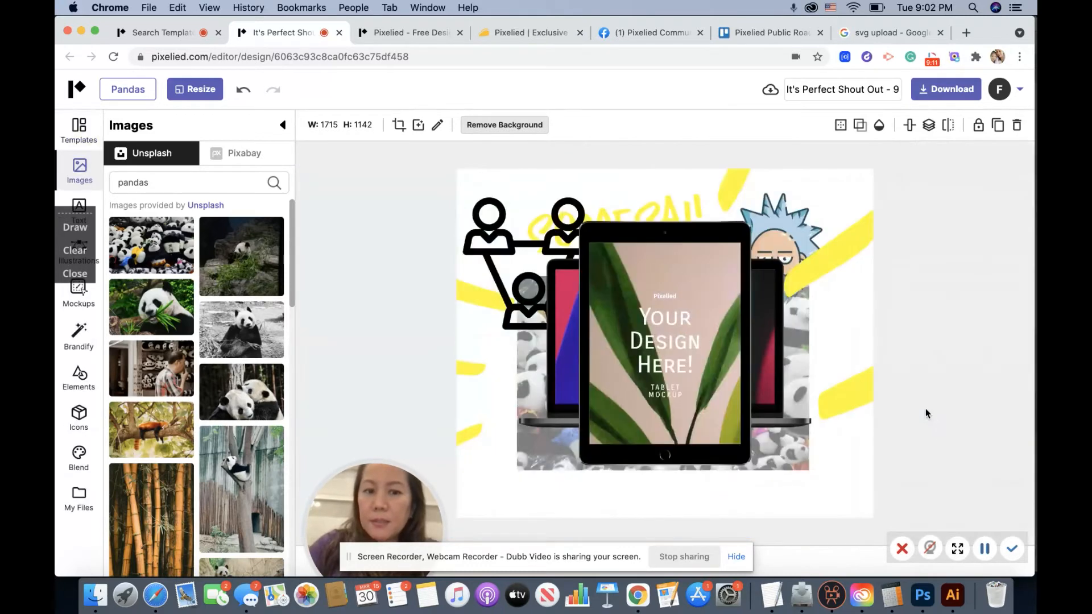
{"action": "mouse_move", "coordinate": [660, 257]}
{"action": "left_mouse_down"}
{"action": "mouse_move", "coordinate": [431, 262]}
{"action": "mouse_move", "coordinate": [652, 249]}
{"action": "left_mouse_up"}
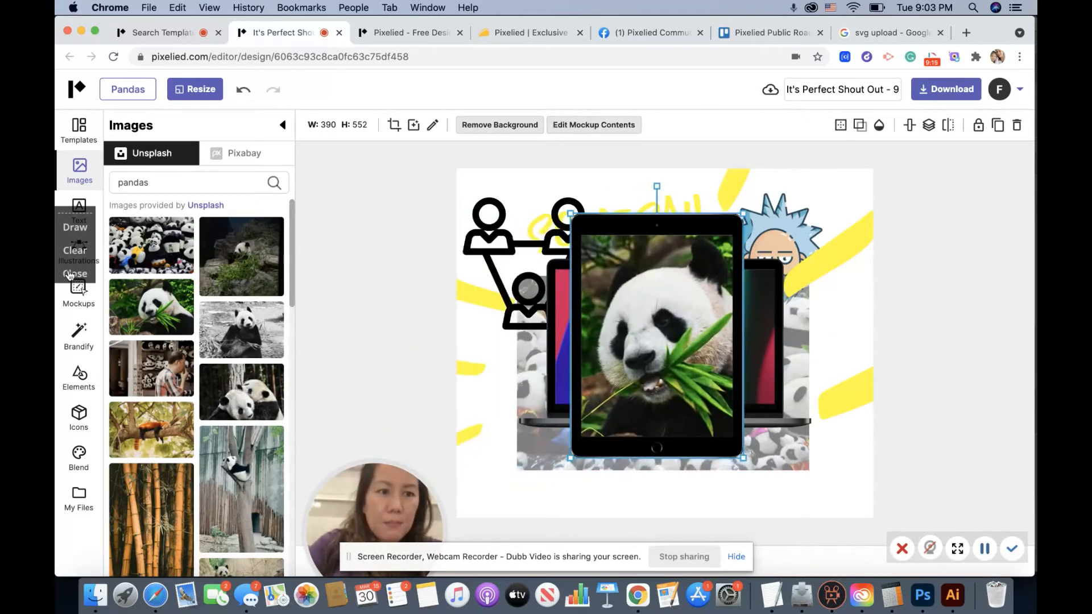
Step: Add the black MacBook mockup to the design and open its contents for editing
{"action": "left_click", "coordinate": [79, 289]}
{"action": "left_click_drag", "start_coordinate": [292, 212], "coordinate": [309, 394]}
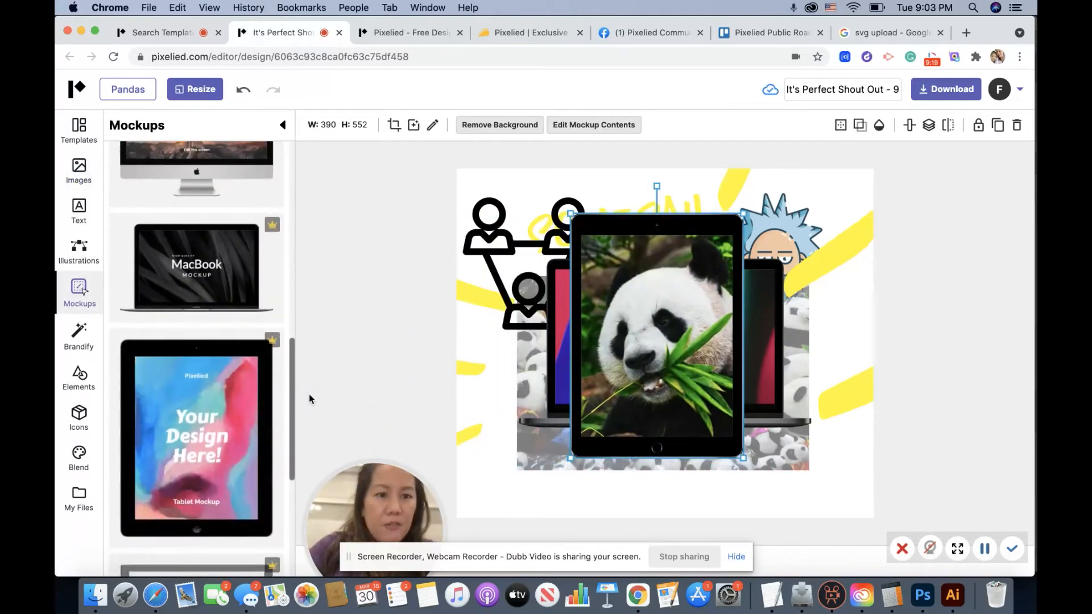
{"action": "left_click", "coordinate": [234, 262]}
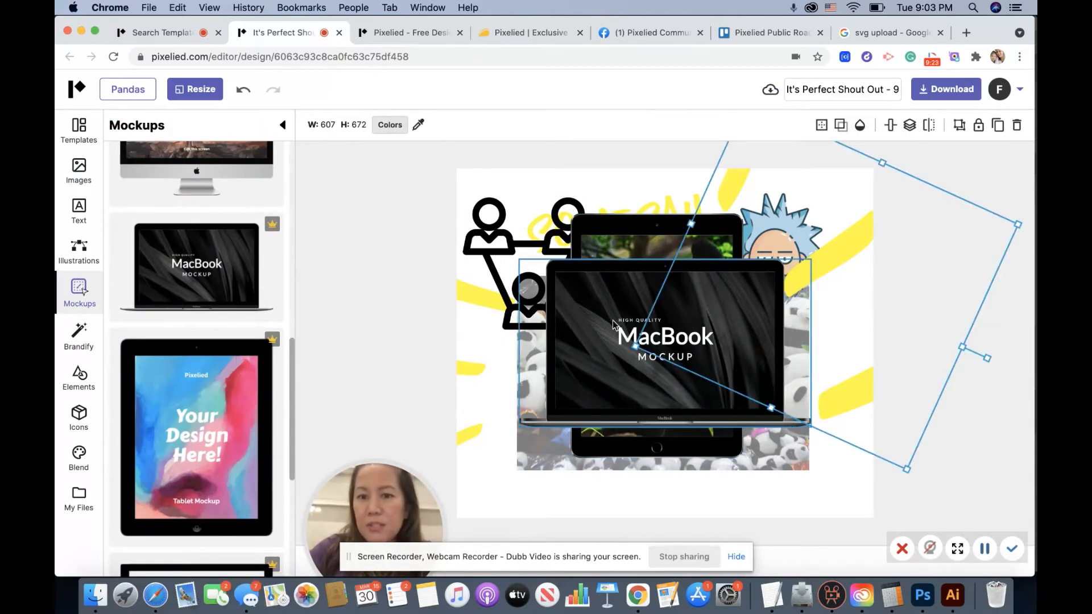
{"action": "double_click", "coordinate": [611, 325]}
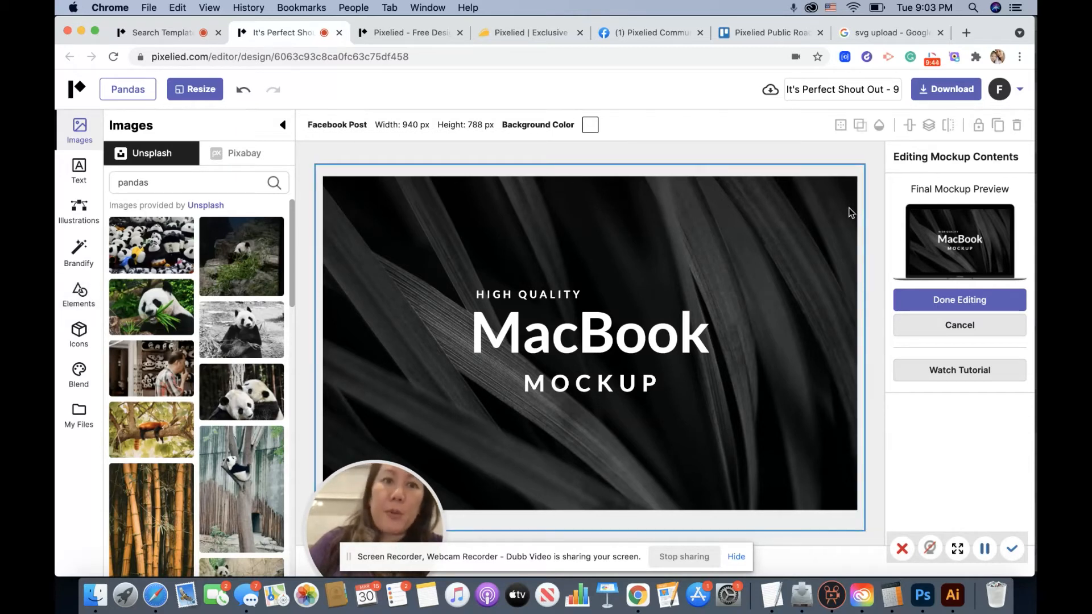
Step: Upload the portrait JPG from the Downloads folder and add it to the MacBook mockup's contents
{"action": "left_click", "coordinate": [79, 374]}
{"action": "left_click", "coordinate": [85, 423]}
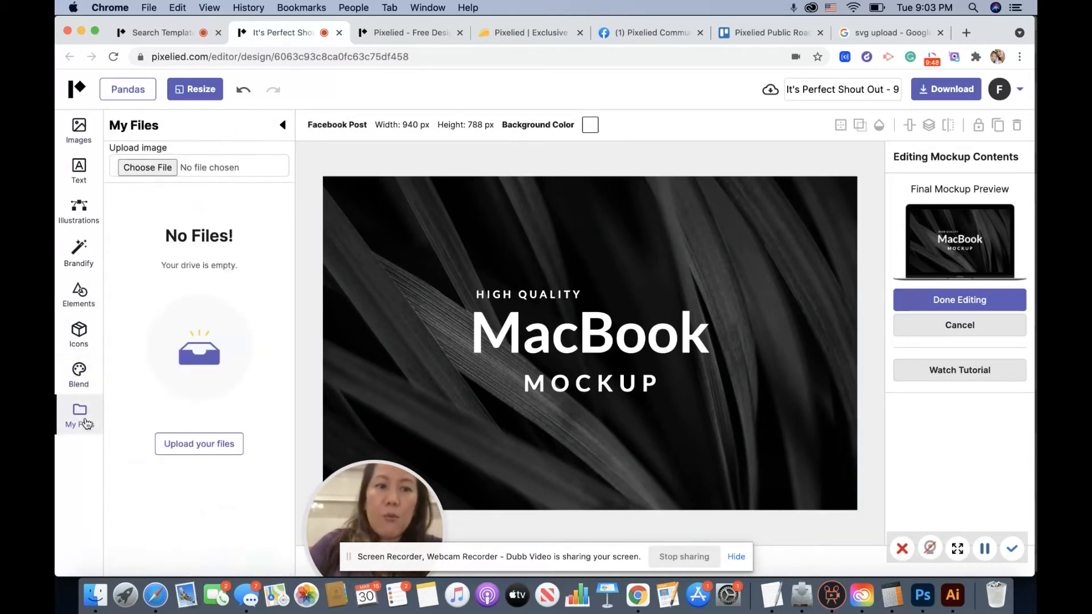
{"action": "left_click", "coordinate": [191, 444]}
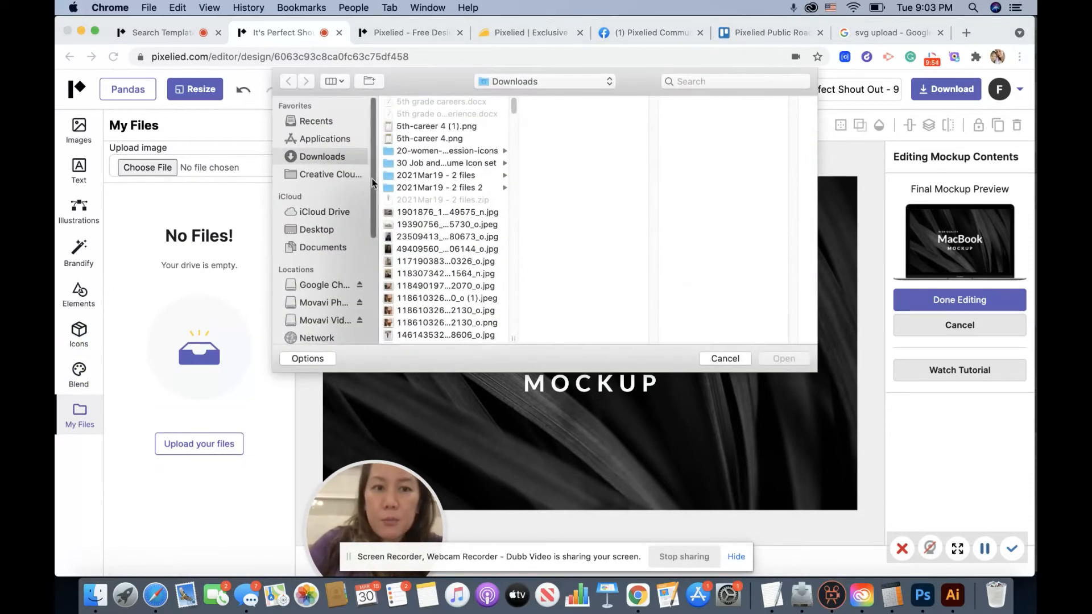
{"action": "left_click", "coordinate": [434, 251]}
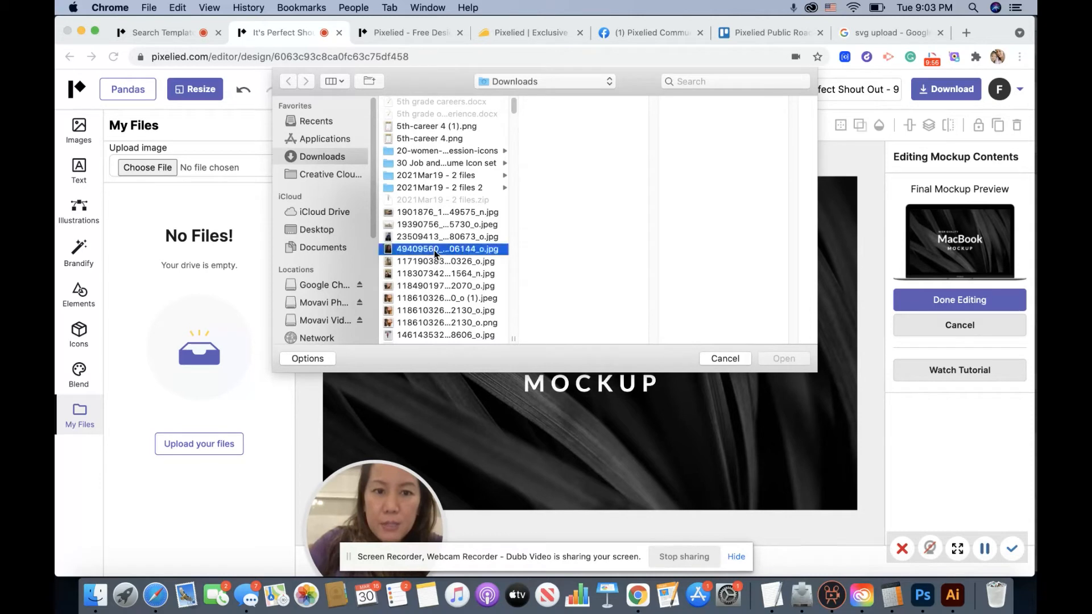
{"action": "left_click", "coordinate": [776, 359]}
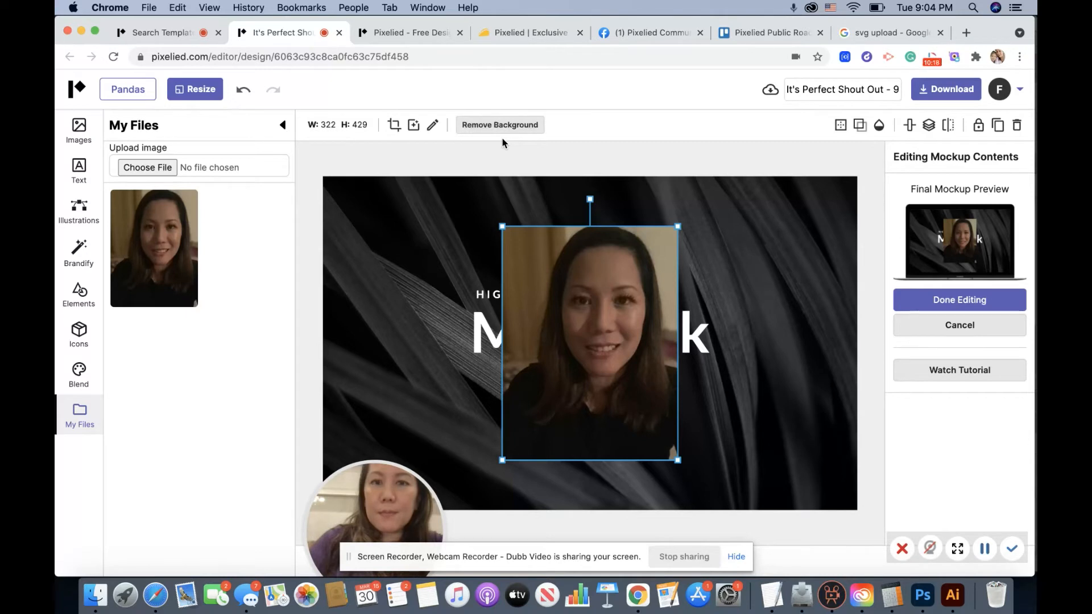
Step: Remove the portrait's background and place the cutout at the lower right of the mockup contents, beside the MacBook text
{"action": "left_click_drag", "start_coordinate": [606, 282], "coordinate": [702, 328]}
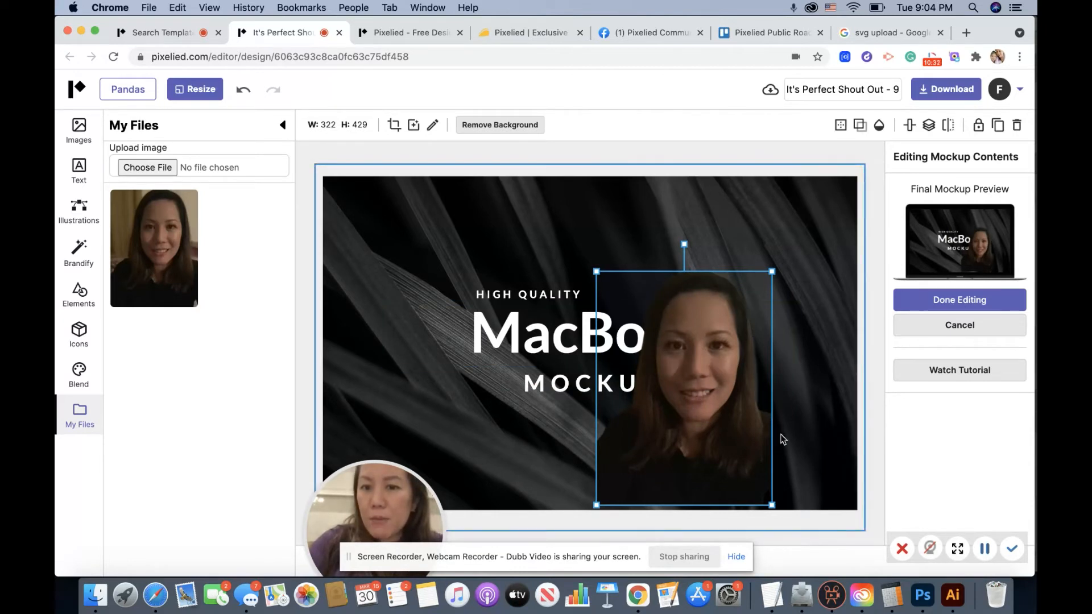
{"action": "left_click_drag", "start_coordinate": [741, 411], "coordinate": [803, 408]}
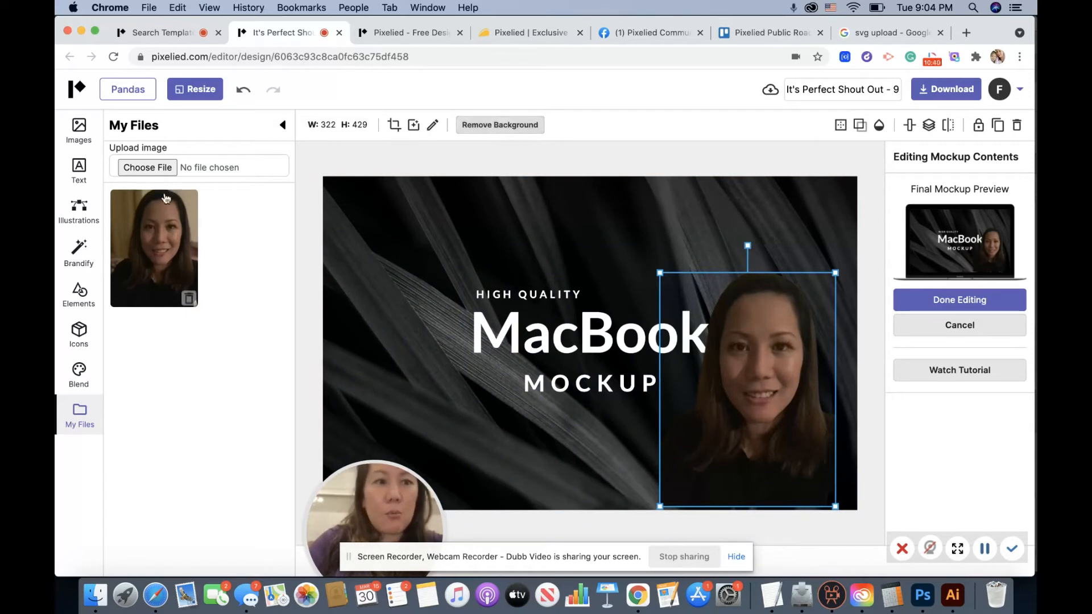
Step: Examine the preset resize formats, the custom dimension options and the file formats offered for download
{"action": "left_click", "coordinate": [199, 91]}
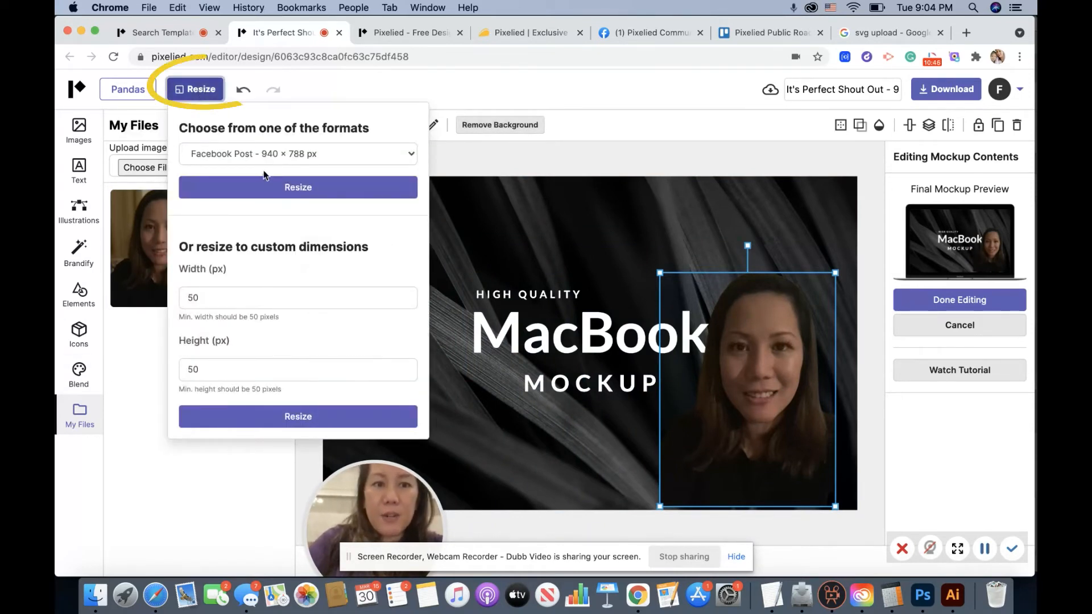
{"action": "left_click", "coordinate": [397, 155]}
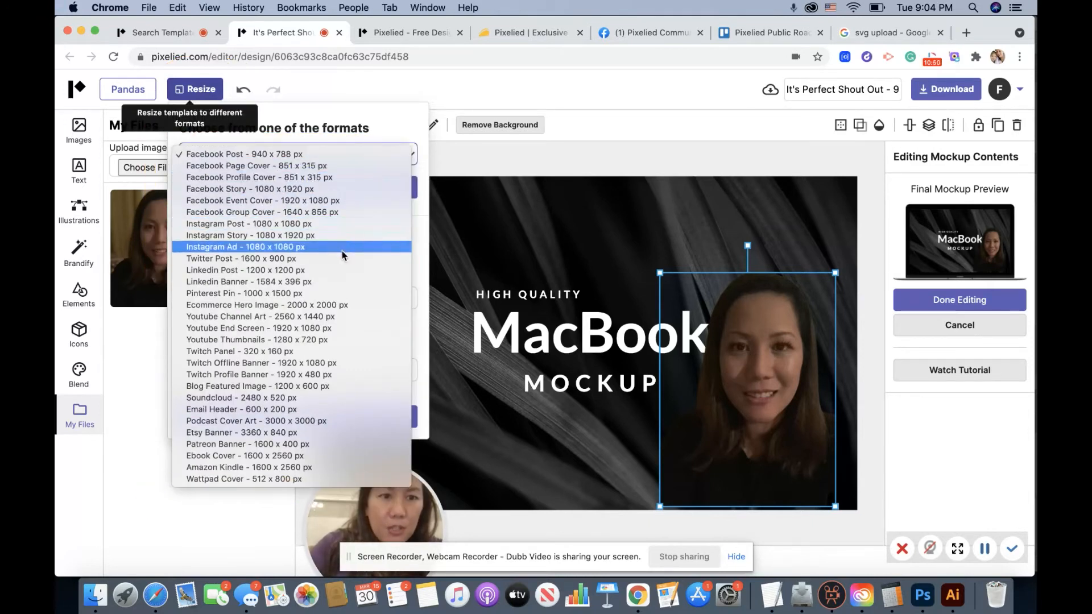
{"action": "left_click", "coordinate": [475, 273]}
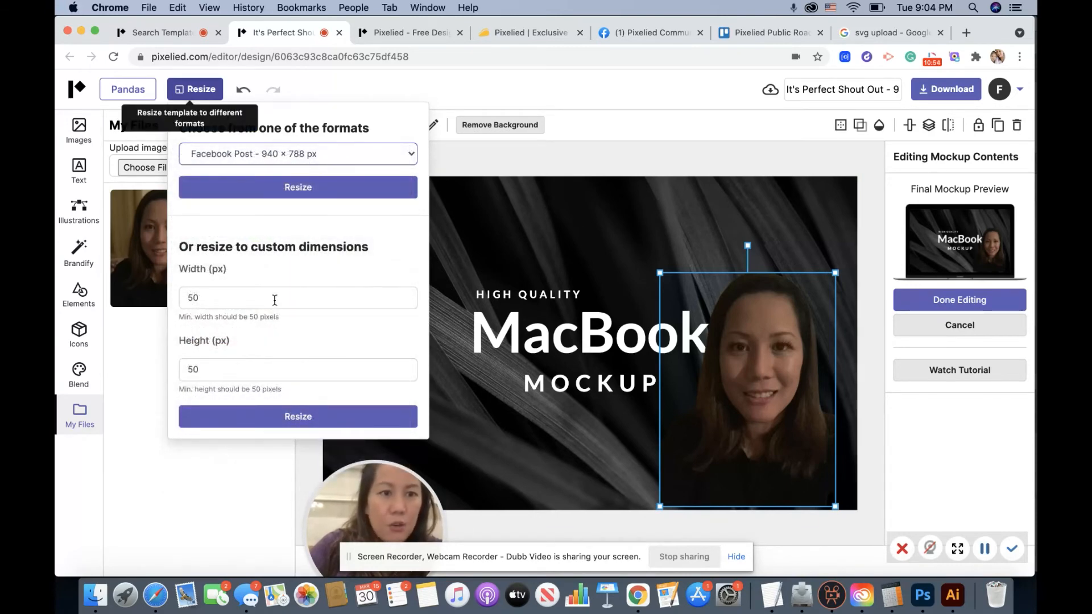
{"action": "left_click", "coordinate": [493, 245]}
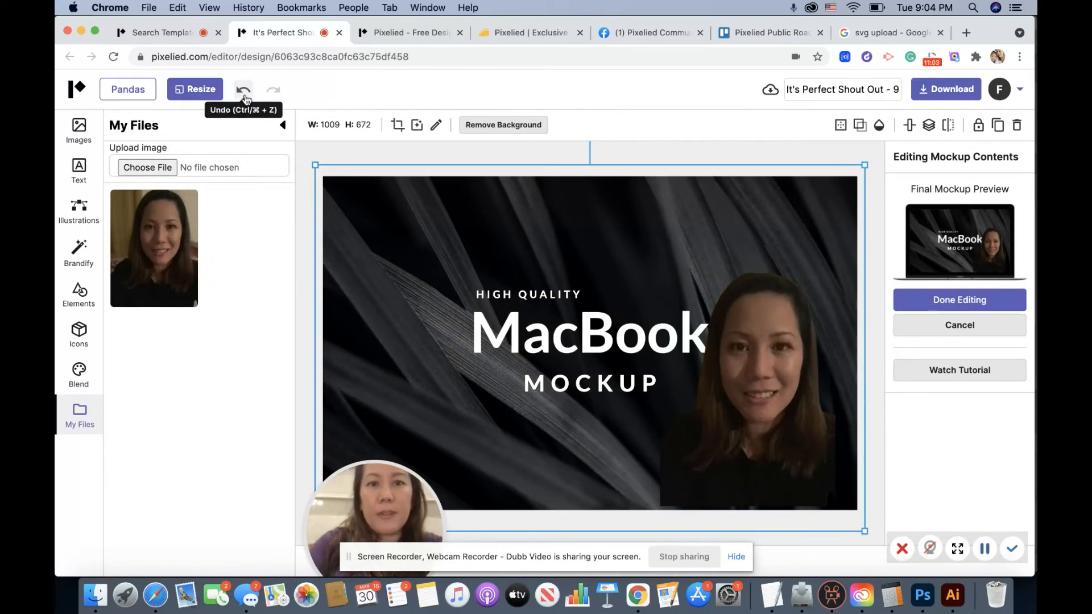
{"action": "left_click", "coordinate": [944, 89]}
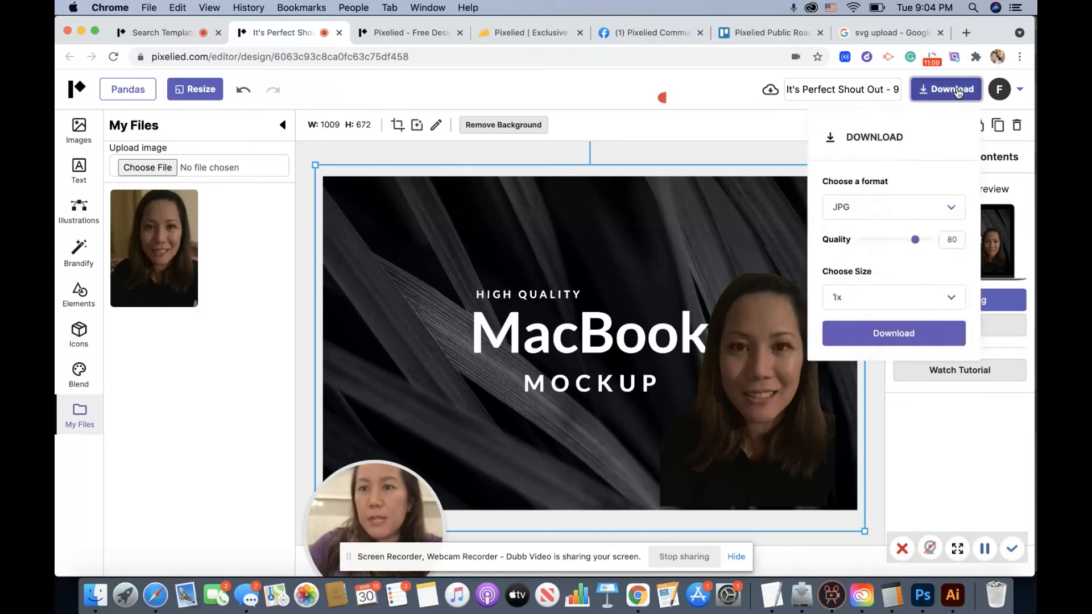
{"action": "left_click", "coordinate": [951, 214]}
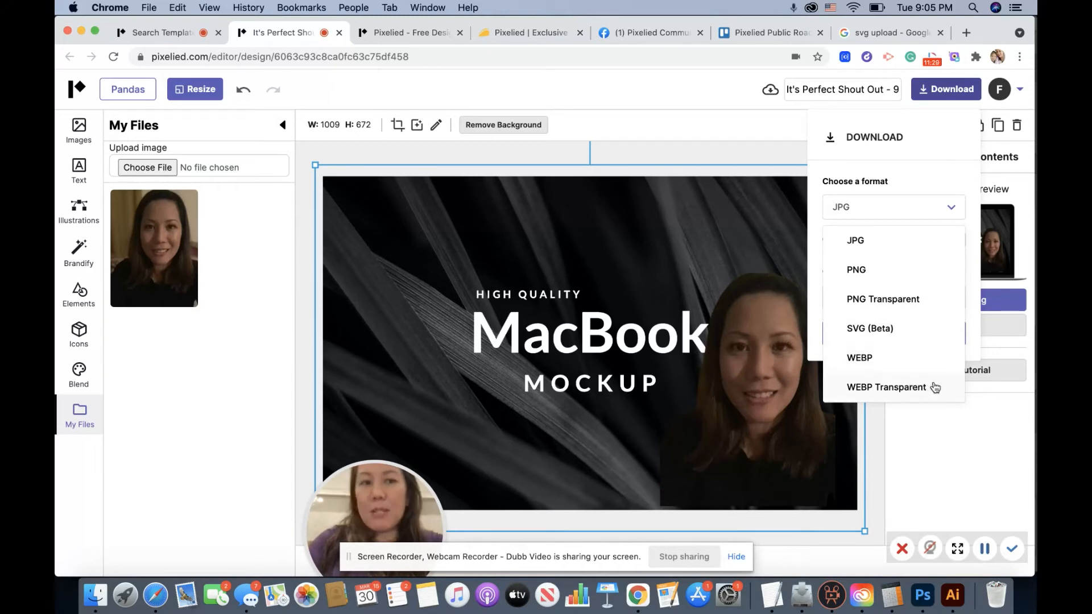
{"action": "left_click", "coordinate": [146, 326]}
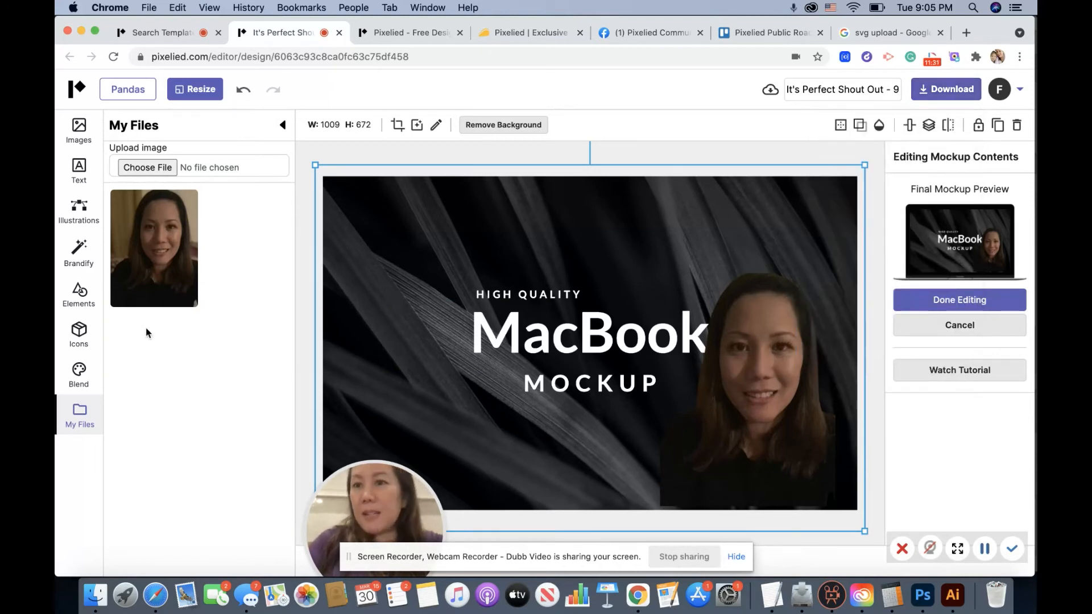
Step: Finish editing the MacBook mockup's contents and open the account options
{"action": "left_click", "coordinate": [979, 304]}
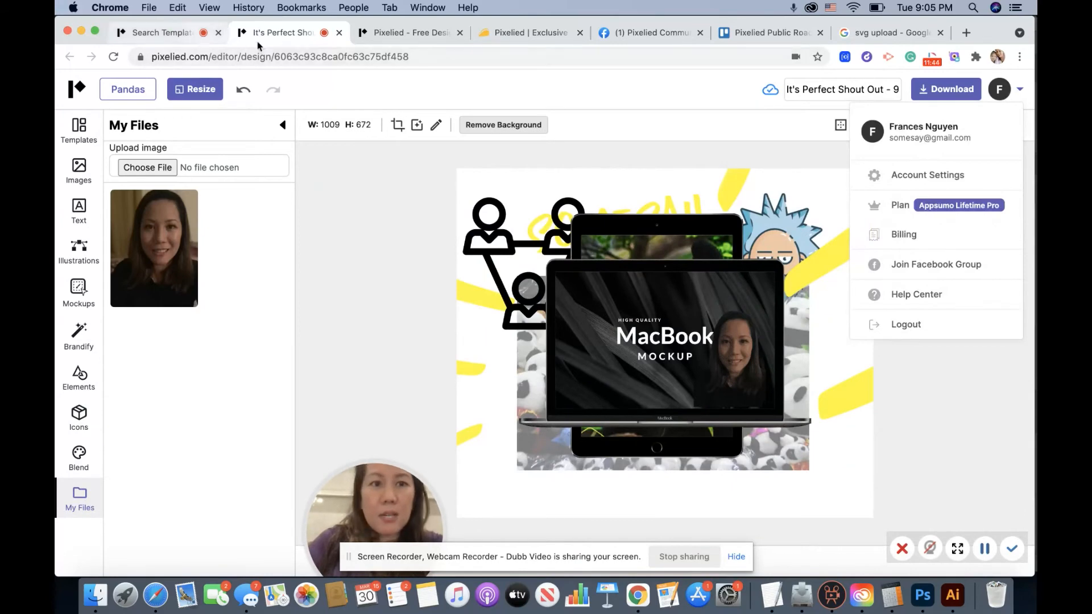
Step: Run the BG Remover from the Pixelied home page on the portrait photo 117190383...0326_o.jpg in Downloads
{"action": "left_click", "coordinate": [374, 34]}
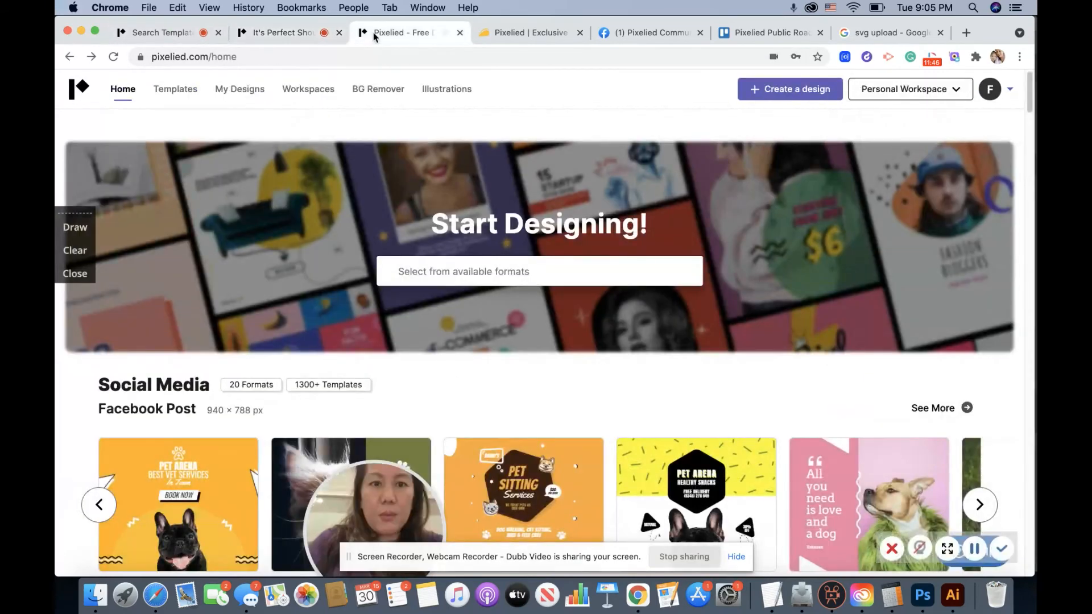
{"action": "left_click", "coordinate": [385, 95]}
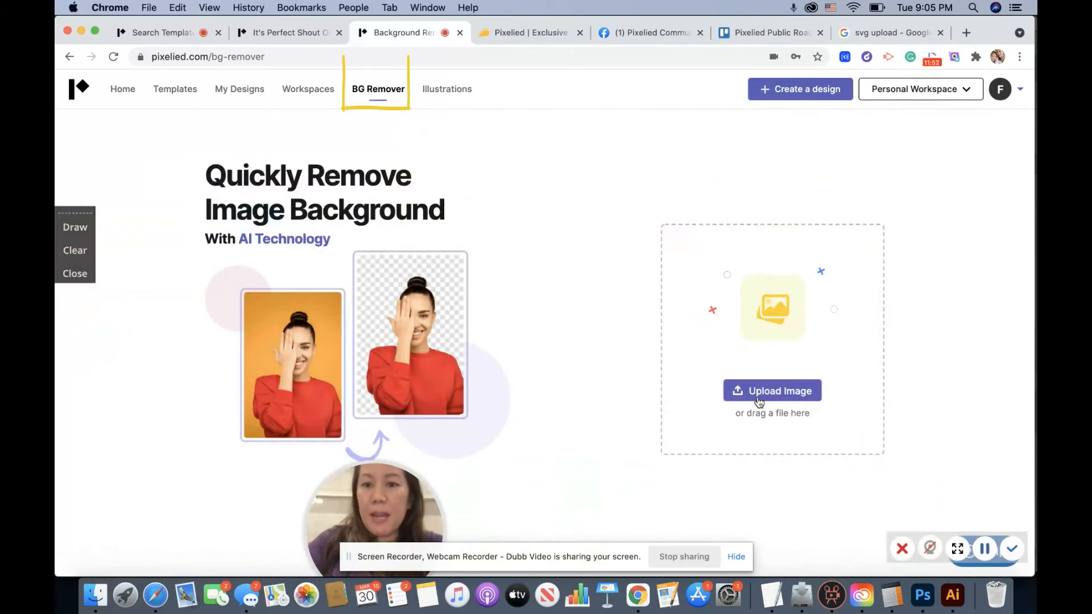
{"action": "left_click", "coordinate": [759, 396]}
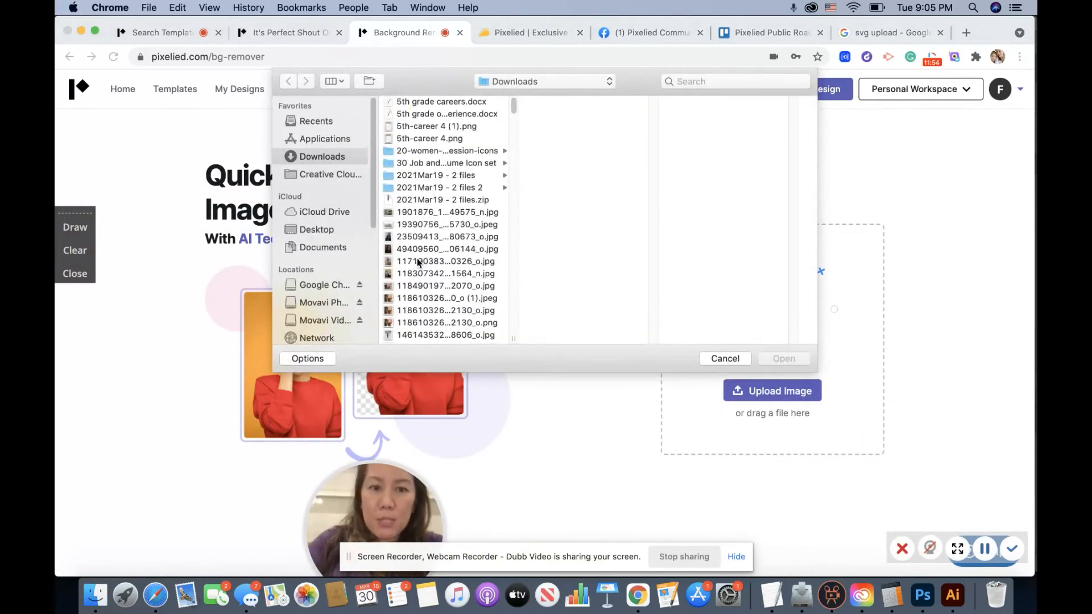
{"action": "double_click", "coordinate": [419, 263]}
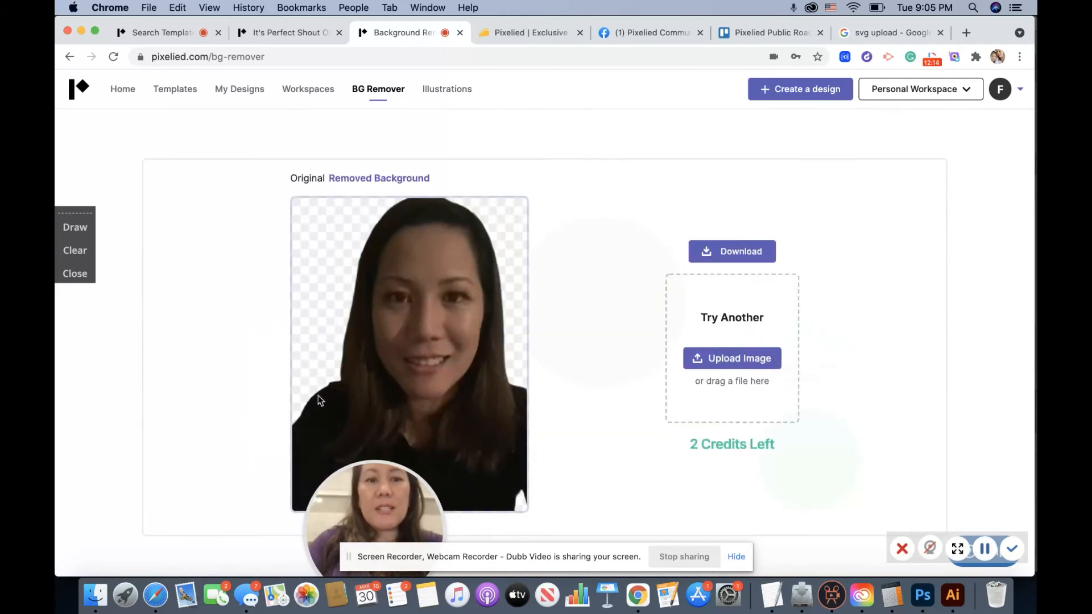
Step: Open the illustration of the man with a laptop and cat for editing, and enlarge it to about 897 by 659 px
{"action": "left_click", "coordinate": [465, 95]}
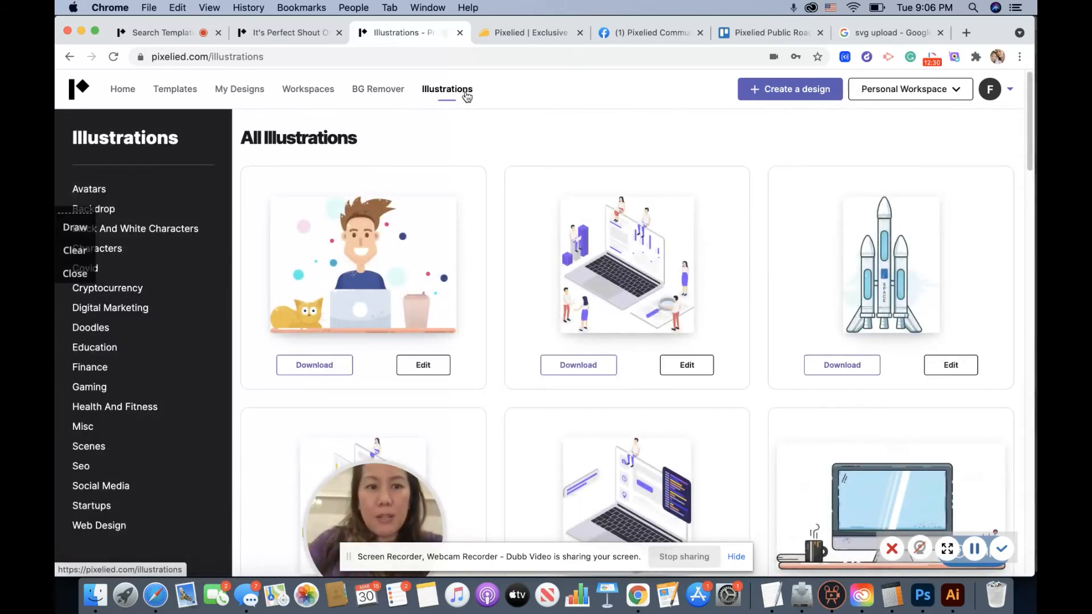
{"action": "left_click", "coordinate": [427, 367]}
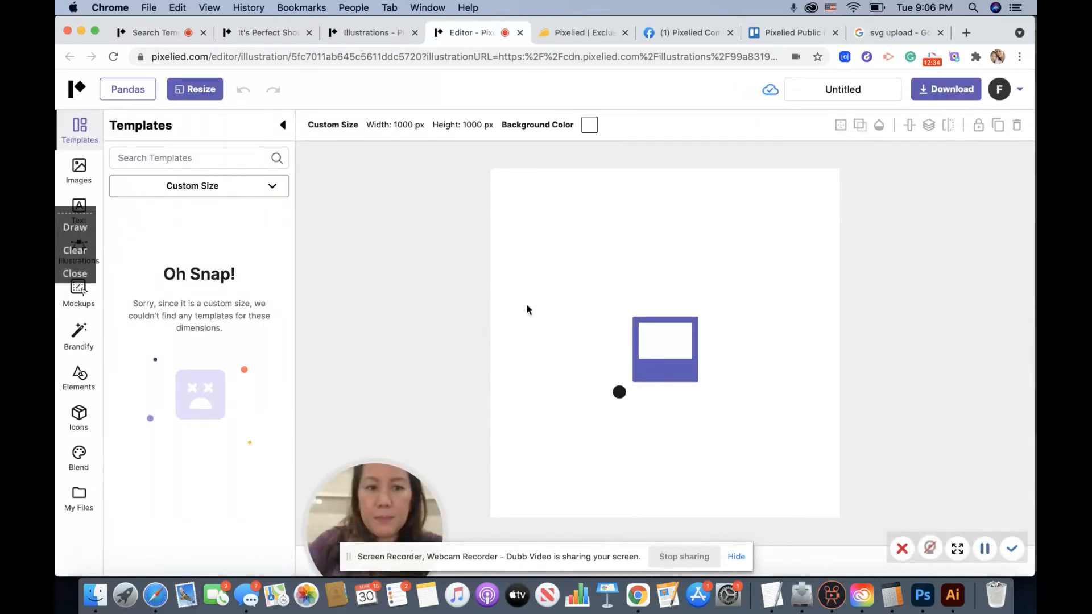
{"action": "left_click", "coordinate": [73, 274]}
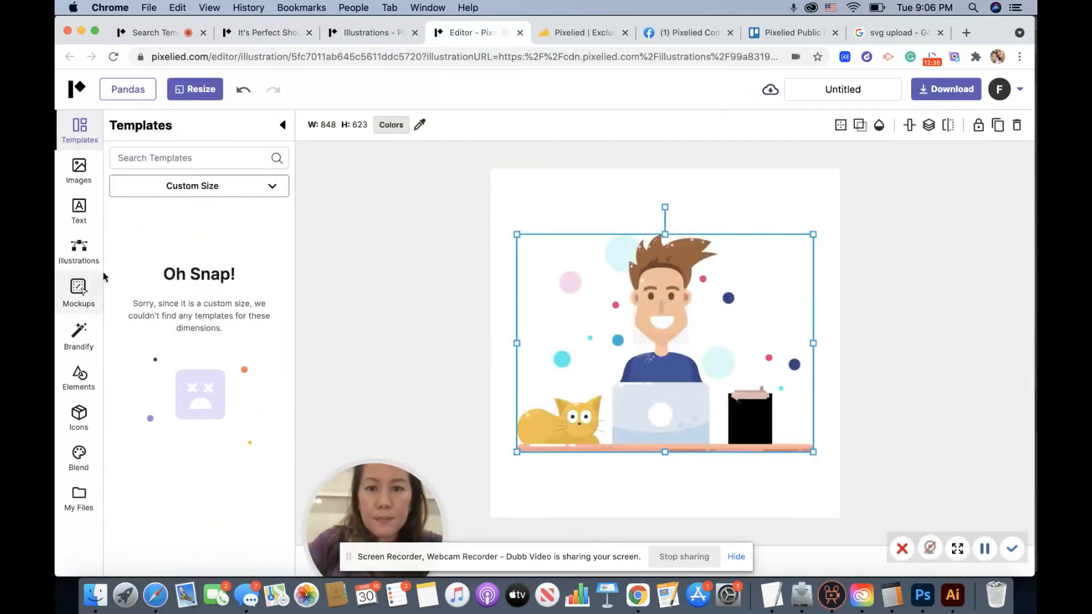
{"action": "left_click_drag", "start_coordinate": [521, 234], "coordinate": [504, 222]}
Step: Apply the dusty-pink default blend to the canvas, and add the square Facebook icon from the "social" icons at 171 by 171 px, upper right
{"action": "left_click", "coordinate": [80, 461]}
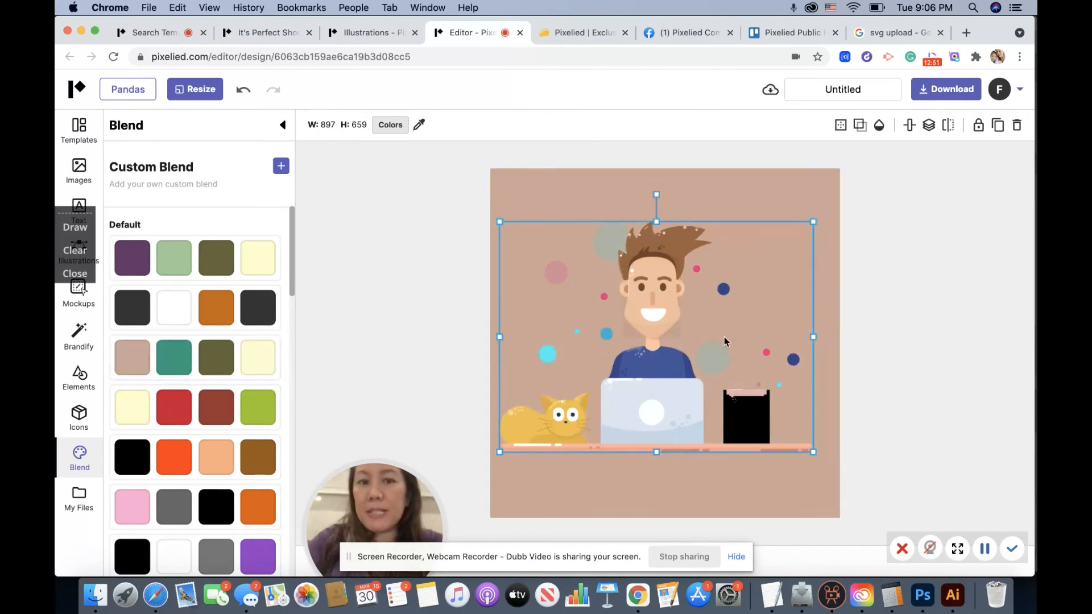
{"action": "left_click", "coordinate": [79, 415]}
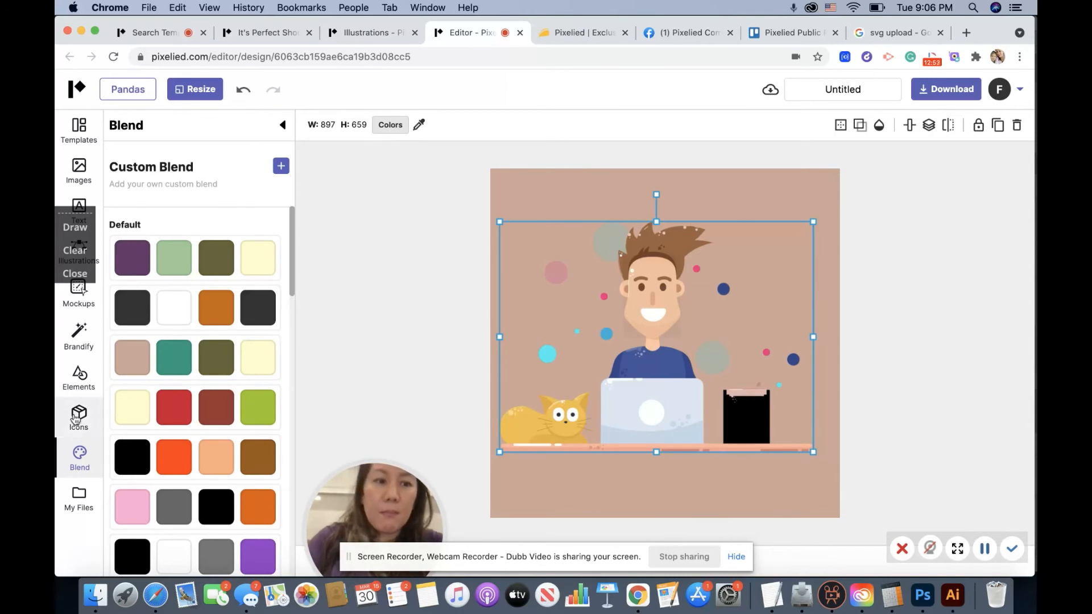
{"action": "left_click_drag", "start_coordinate": [191, 312], "coordinate": [530, 206]}
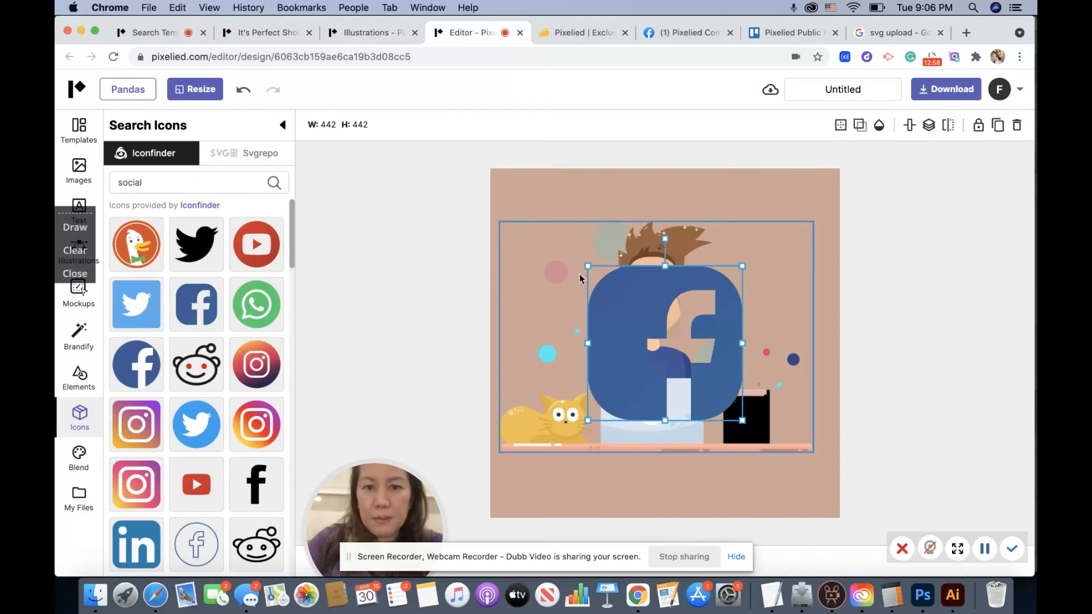
{"action": "left_click_drag", "start_coordinate": [588, 267], "coordinate": [708, 400]}
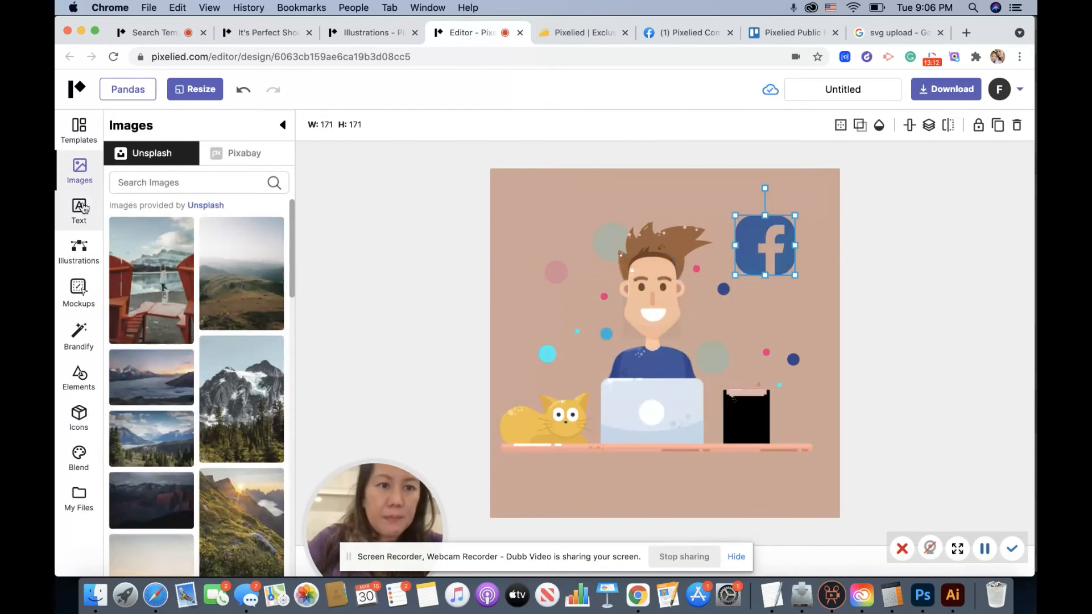
Step: Add the red-highlighted "STRATEGIES FOR BUSINESS GROWTH" text style at 404 by 309 px in the canvas's upper-left area
{"action": "left_click", "coordinate": [80, 211]}
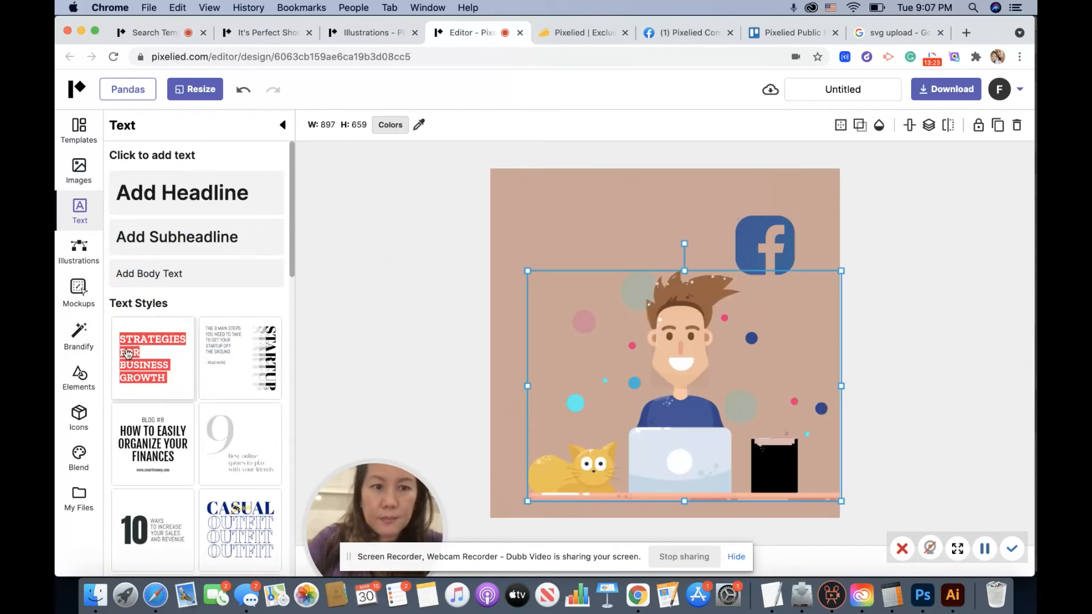
{"action": "left_click", "coordinate": [152, 358]}
{"action": "left_click_drag", "start_coordinate": [565, 278], "coordinate": [513, 210]}
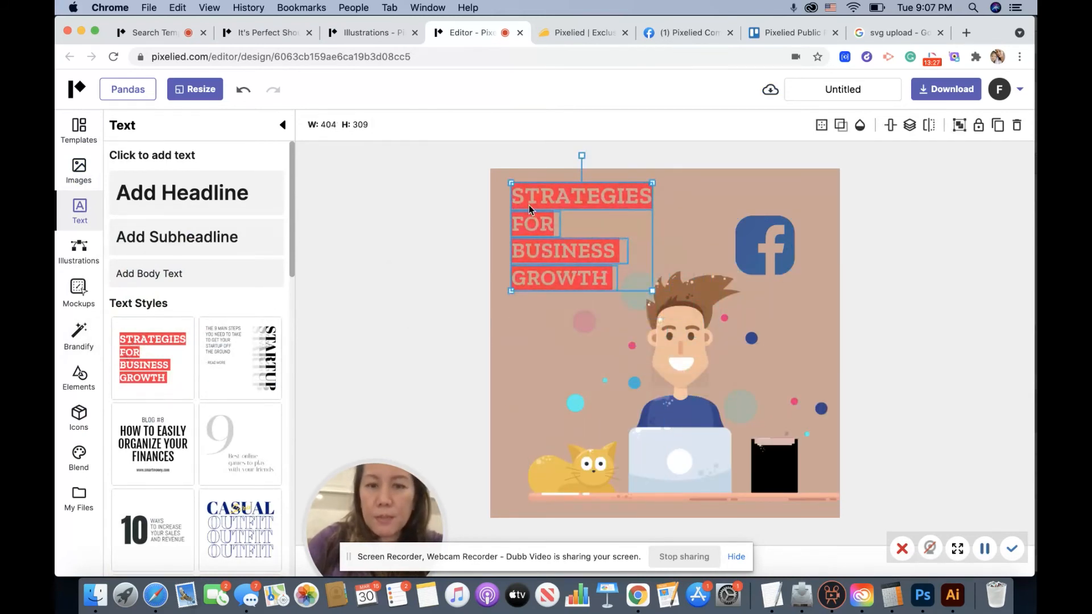
{"action": "left_click", "coordinate": [677, 209]}
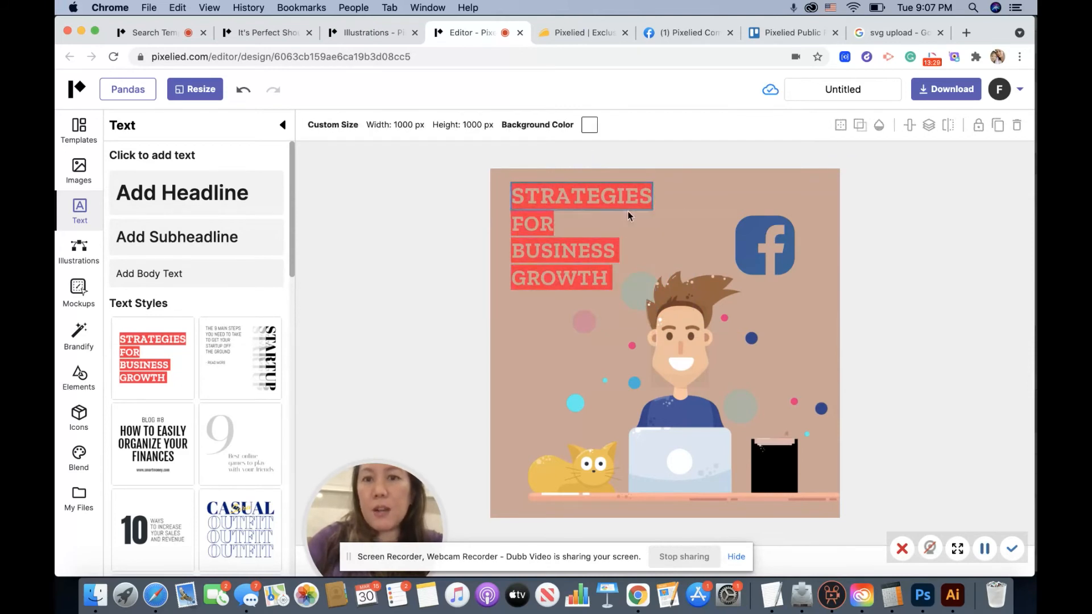
Step: Recolour the word "STRATEGIES", trying mint green #1cffb9 before sampling the brown from the man's hair
{"action": "left_click", "coordinate": [589, 202]}
{"action": "left_click", "coordinate": [588, 202]}
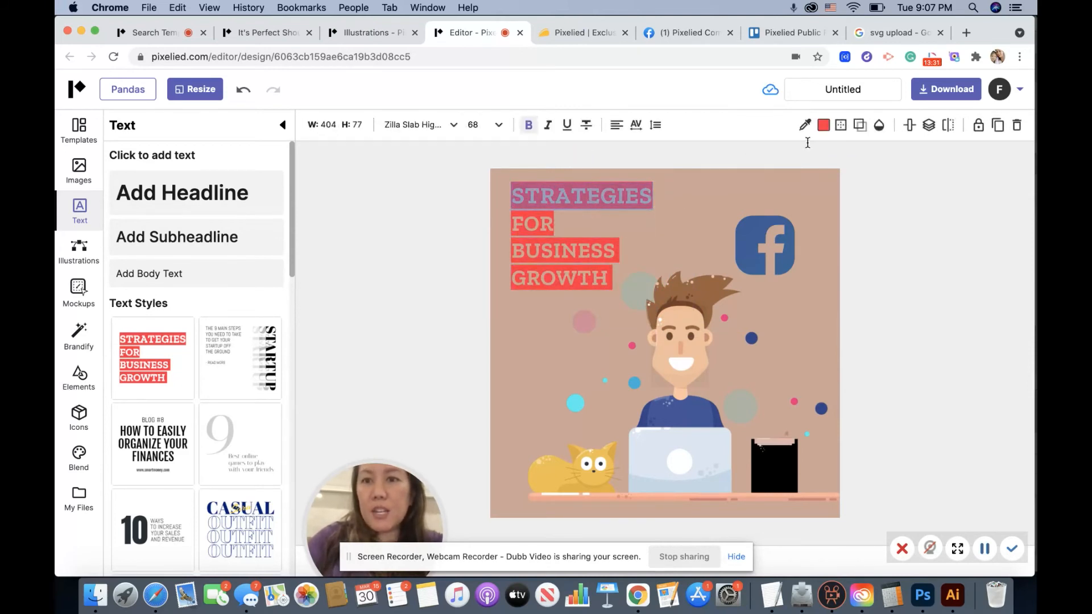
{"action": "left_click", "coordinate": [824, 124]}
{"action": "left_click_drag", "start_coordinate": [868, 223], "coordinate": [908, 224]}
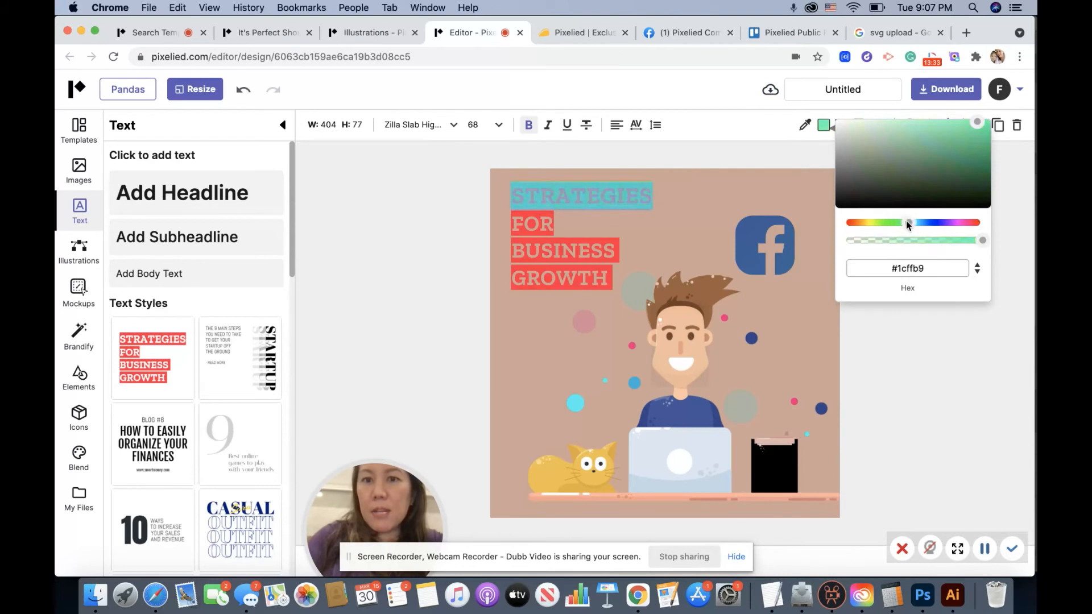
{"action": "left_click", "coordinate": [803, 131]}
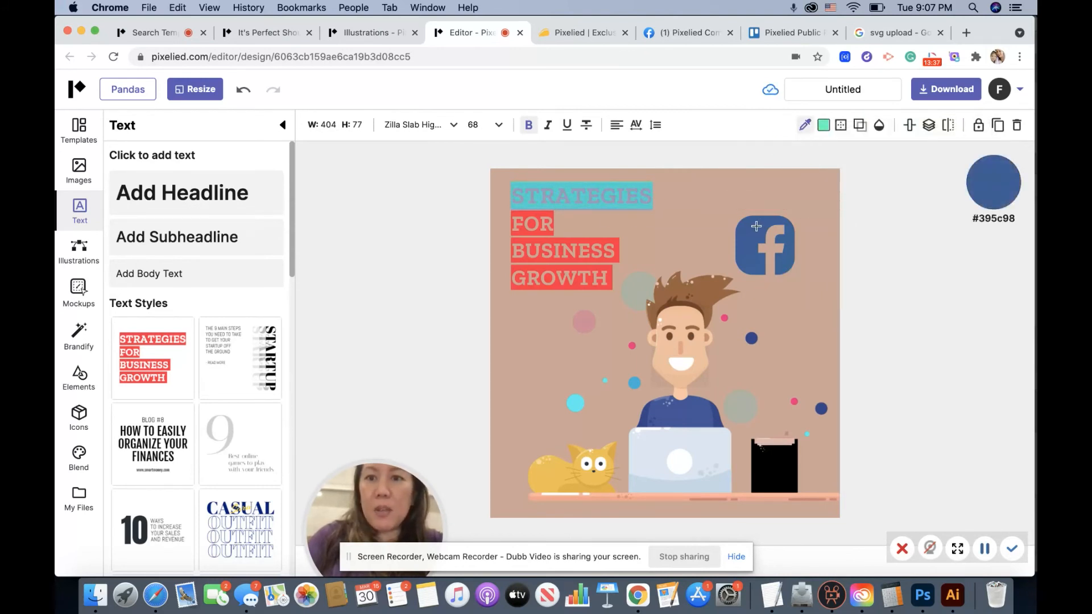
{"action": "left_click", "coordinate": [704, 303]}
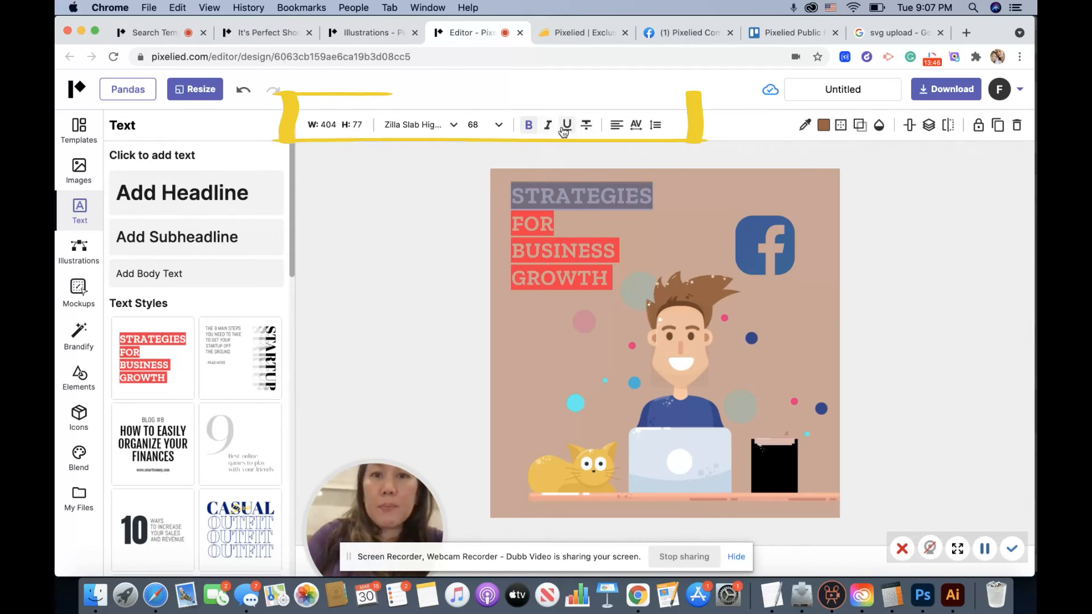
Step: Browse the editor's elements, blends, uploaded files, images and text styles
{"action": "left_click", "coordinate": [80, 377]}
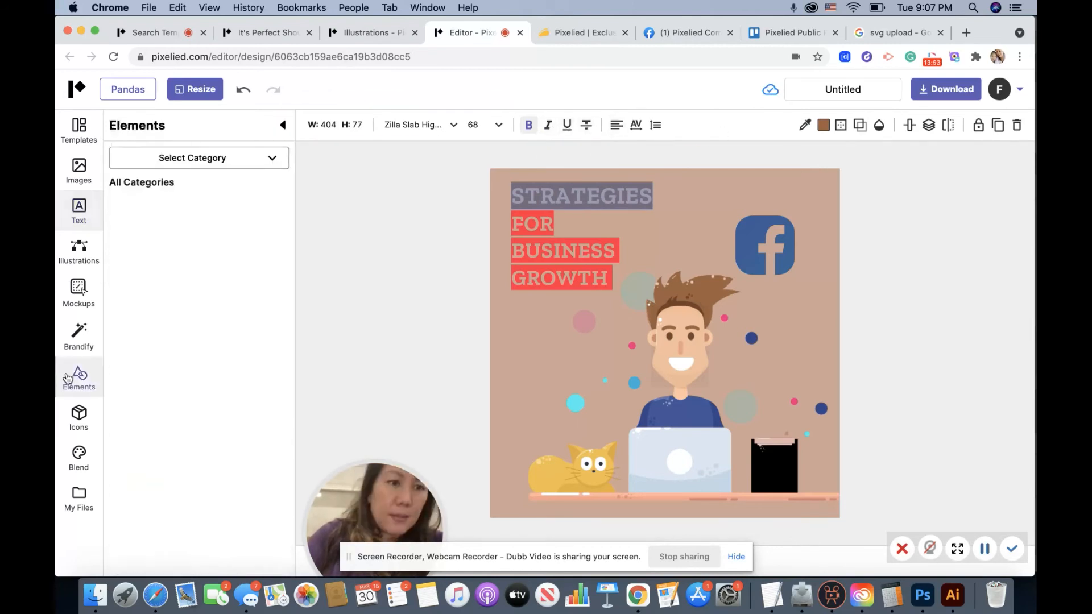
{"action": "left_click", "coordinate": [79, 459]}
{"action": "left_click", "coordinate": [86, 480]}
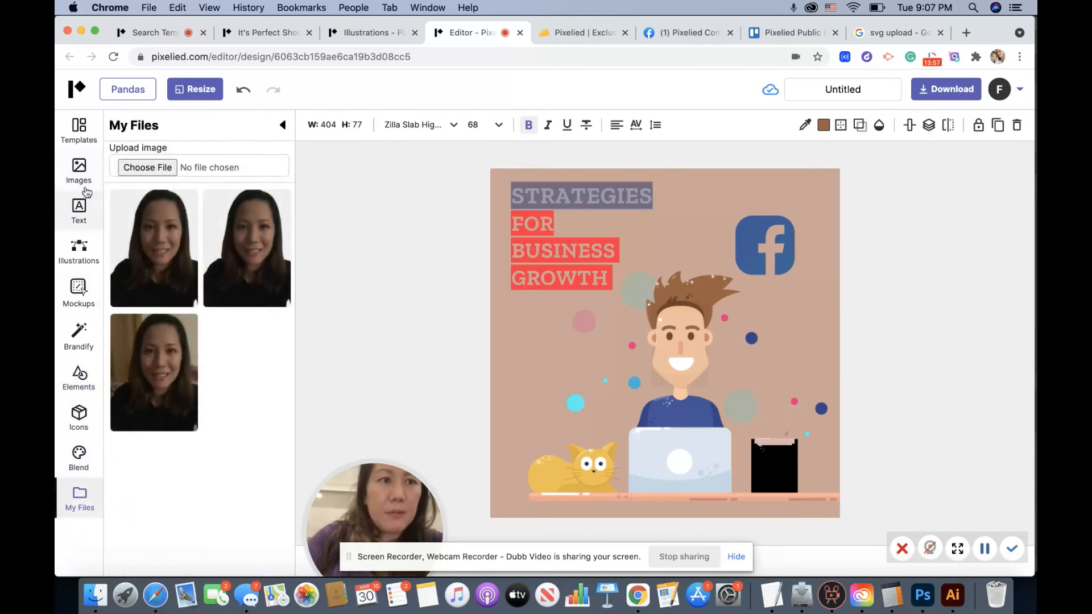
{"action": "left_click", "coordinate": [80, 173]}
{"action": "left_click", "coordinate": [80, 210]}
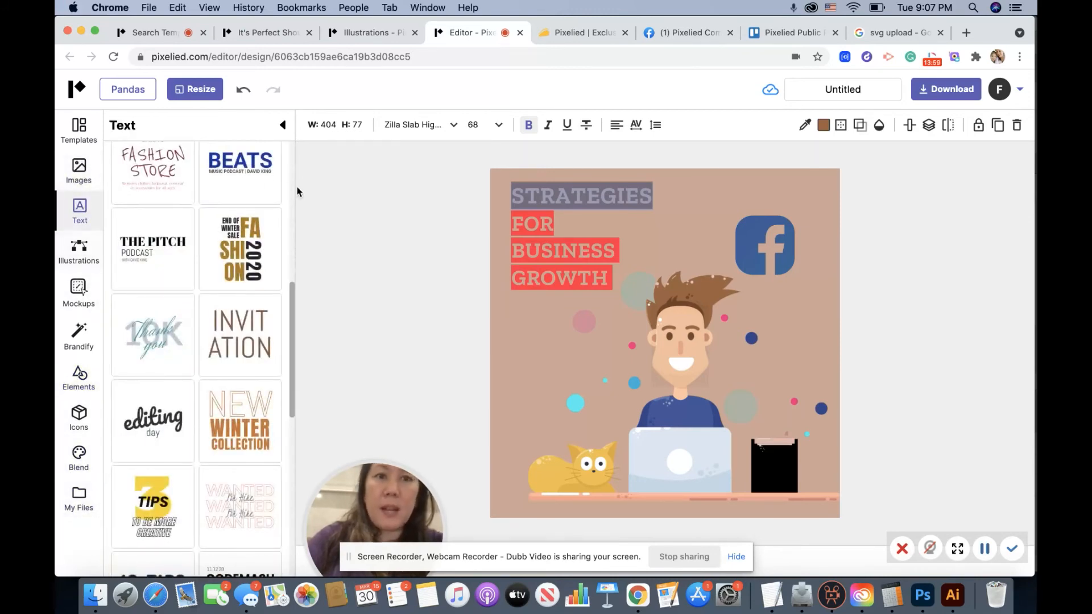
Step: Switch to the Pixelied deal page on AppSumo and review its deal terms, included features and Single, Double and Multiple plans
{"action": "left_click", "coordinate": [583, 33]}
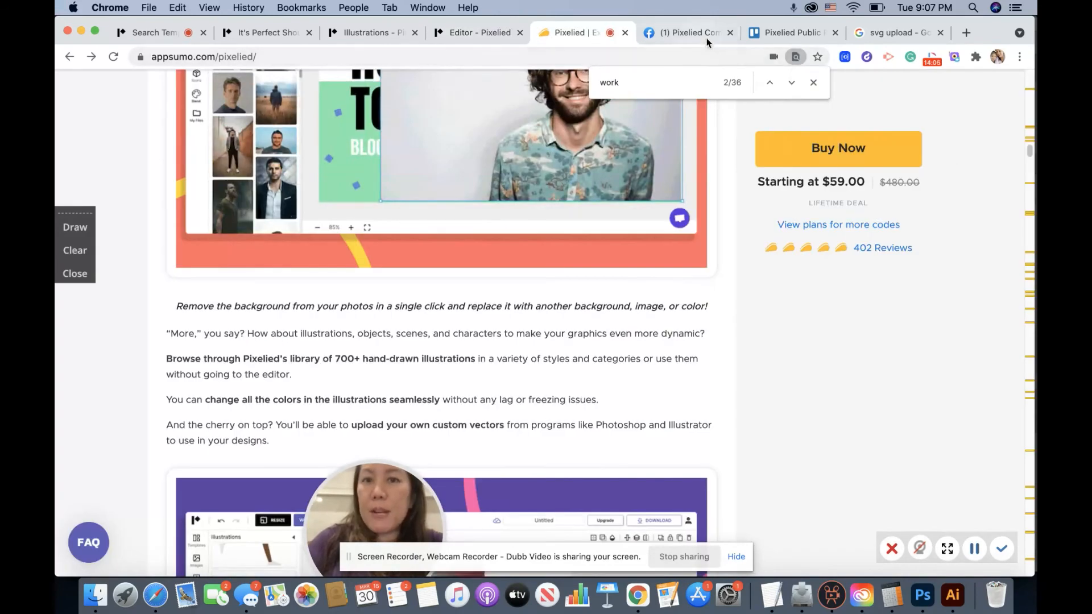
{"action": "left_click", "coordinate": [790, 32]}
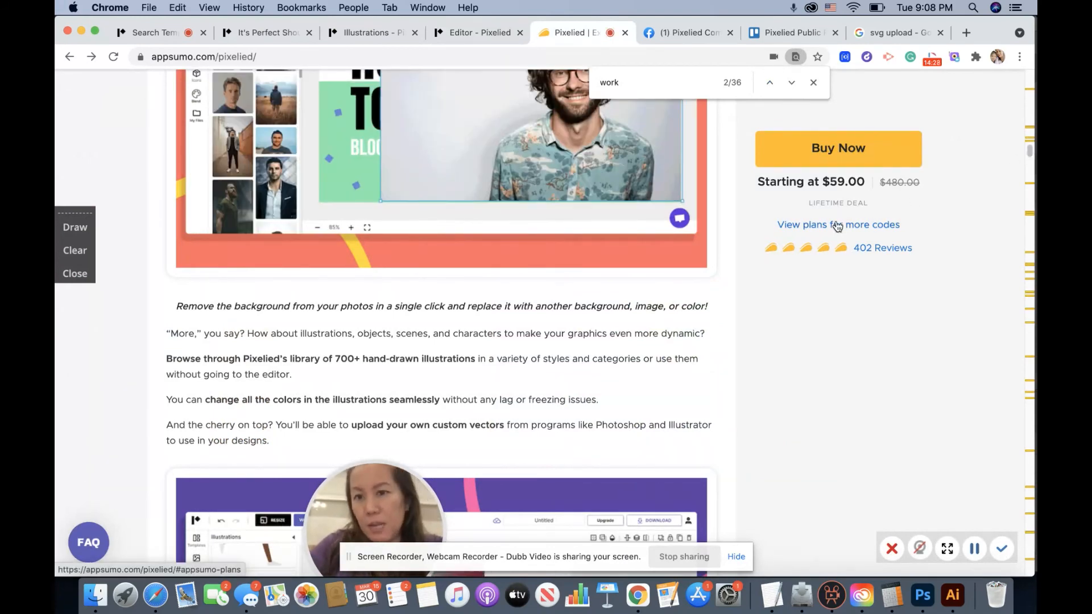
{"action": "left_click", "coordinate": [847, 225]}
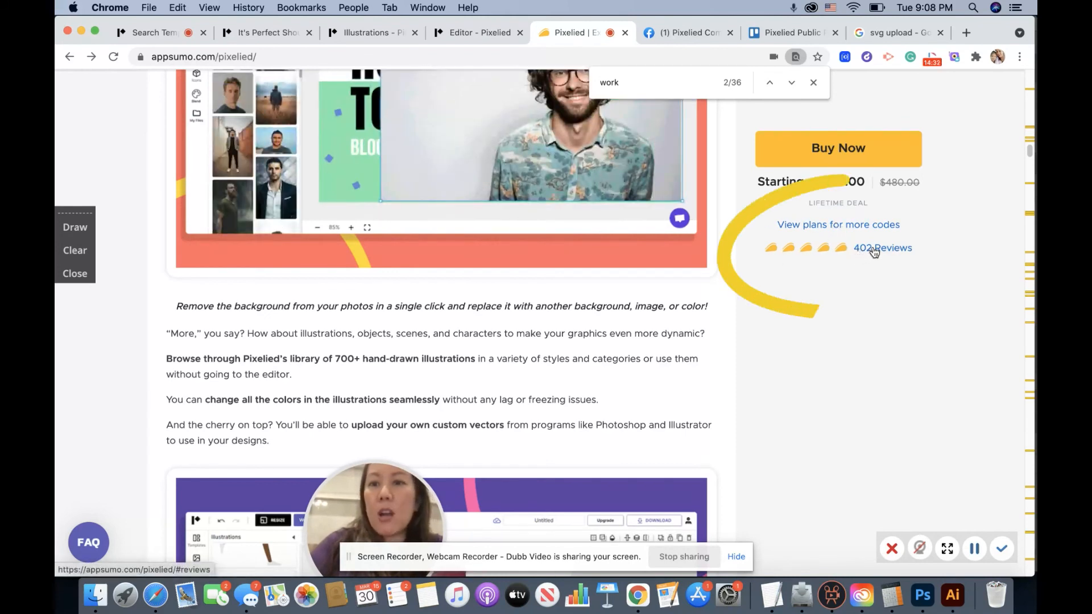
{"action": "left_click", "coordinate": [874, 228]}
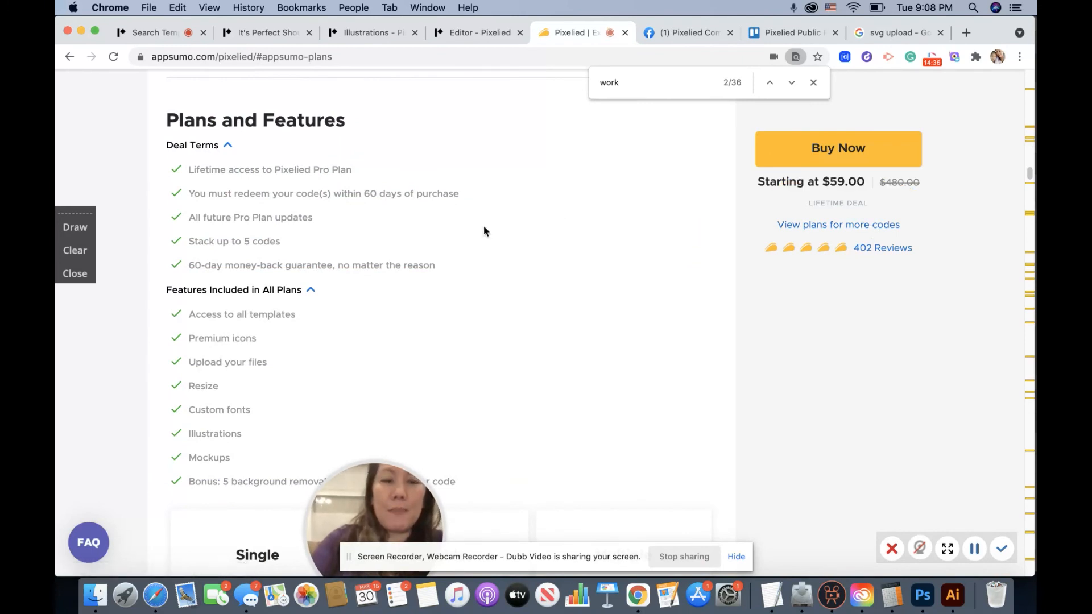
{"action": "scroll", "coordinate": [483, 231], "scroll_direction": "down", "scroll_amount": 5}
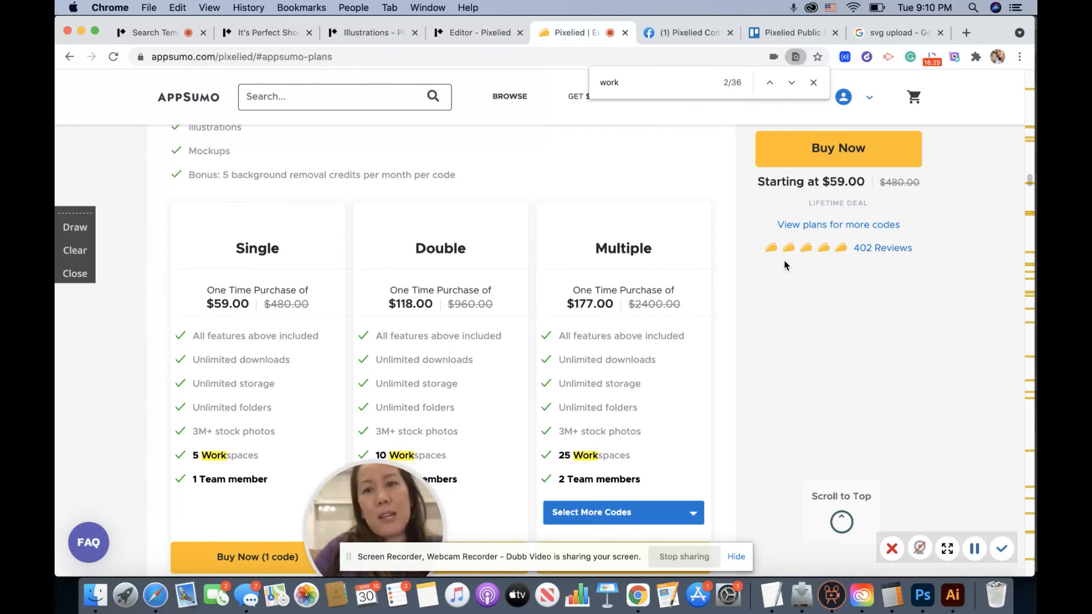
{"action": "left_click", "coordinate": [390, 36]}
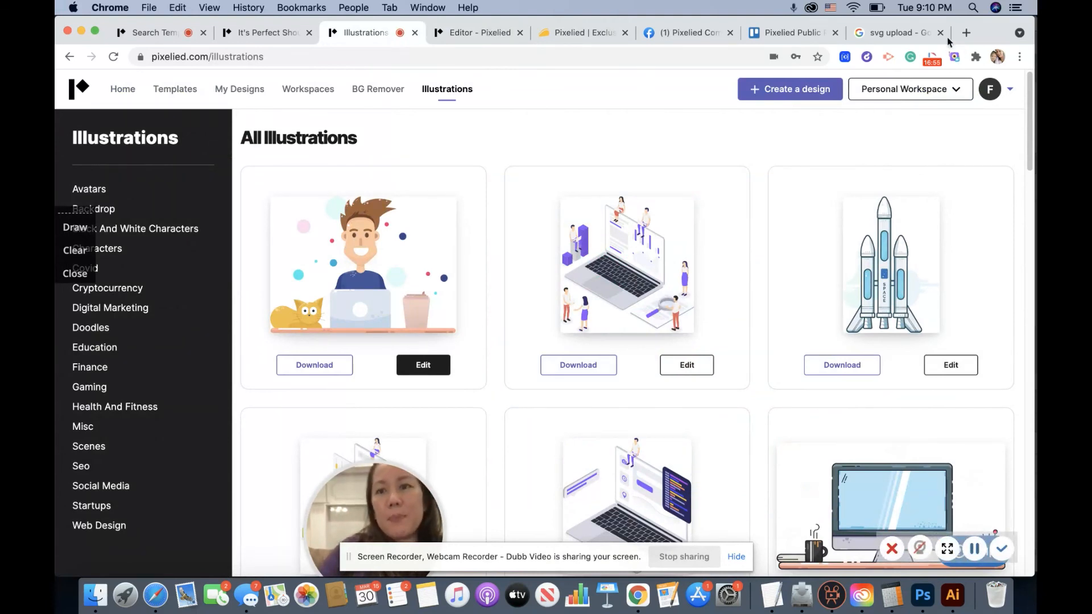
{"action": "left_click", "coordinate": [929, 59]}
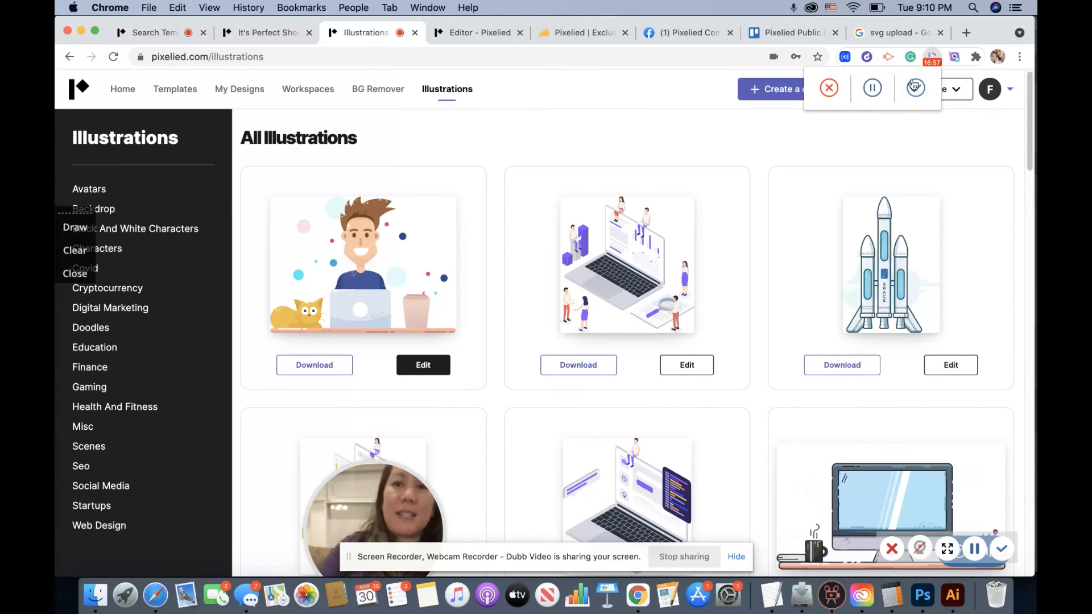